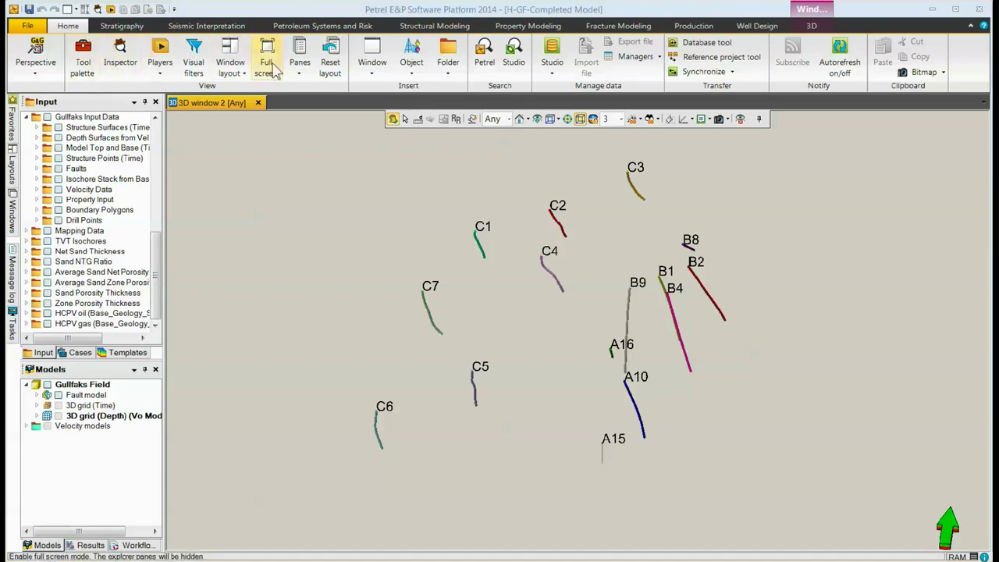
- Create a new Well section window using a new X-section 1 and Well section template 7
left_click(375, 73)
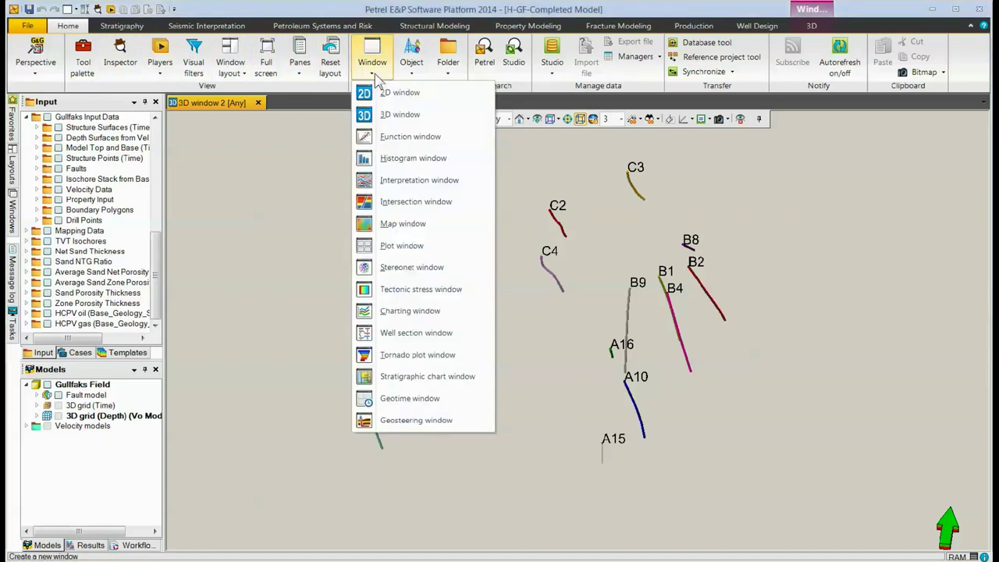
left_click(412, 334)
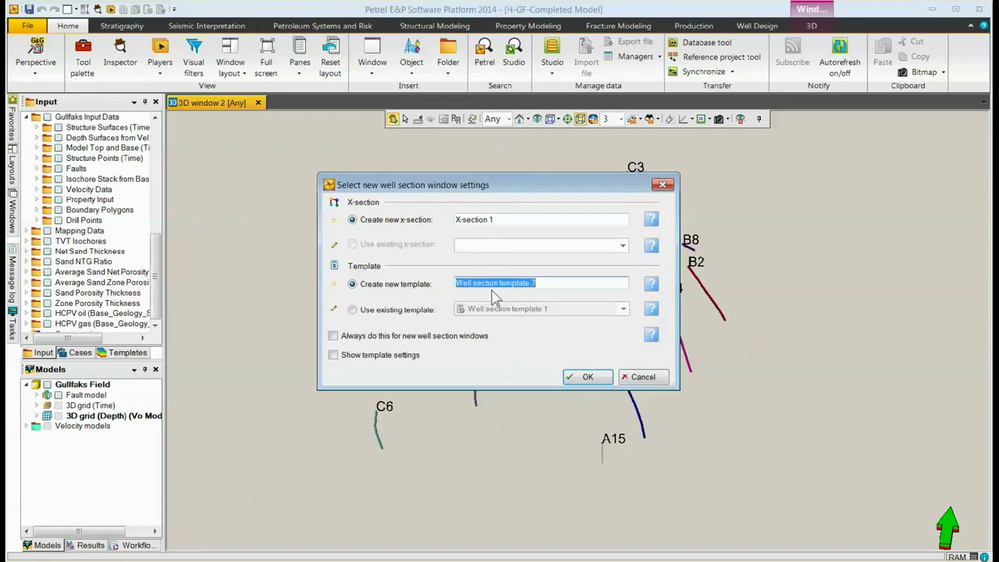
left_click(587, 378)
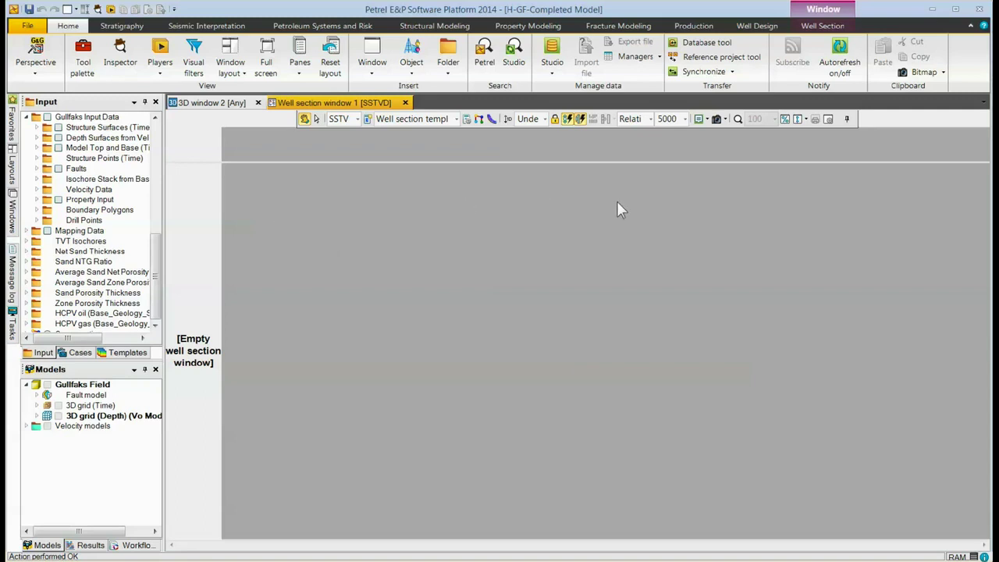
- Tick wells C7, C1, C2 and C4 to place them in the well section
scroll(130, 234, "up", 8)
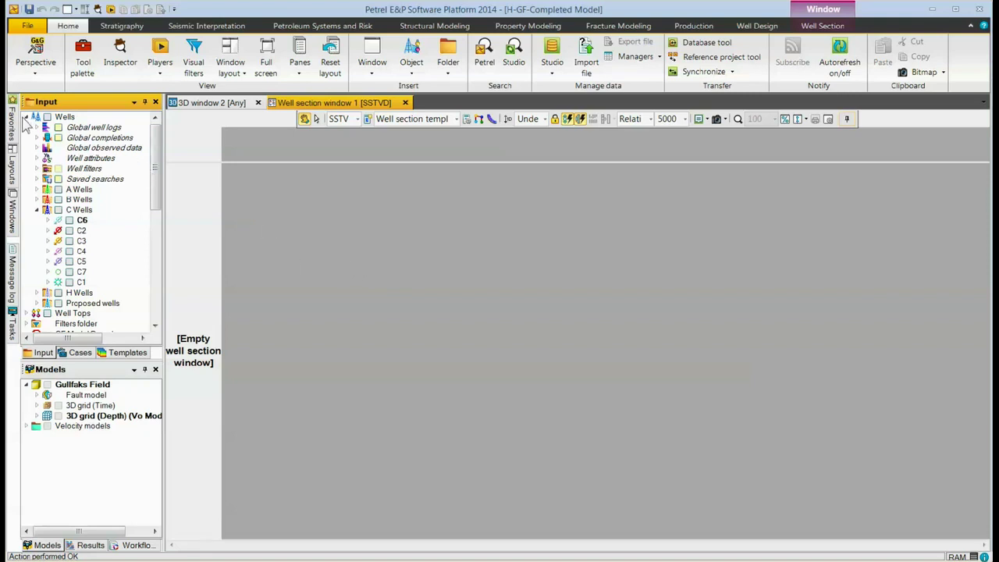
left_click(70, 281)
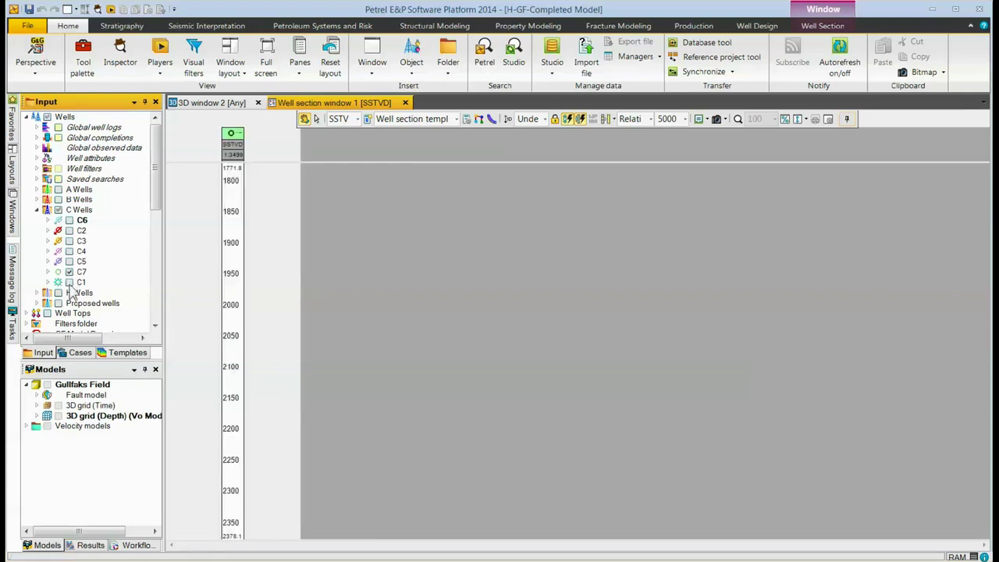
left_click(69, 272)
left_click(69, 231)
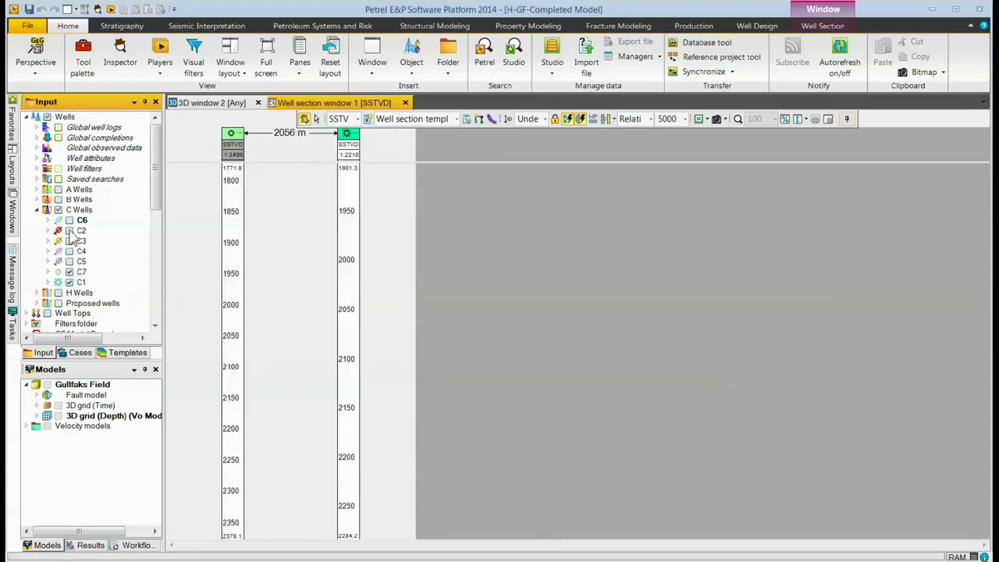
left_click(70, 251)
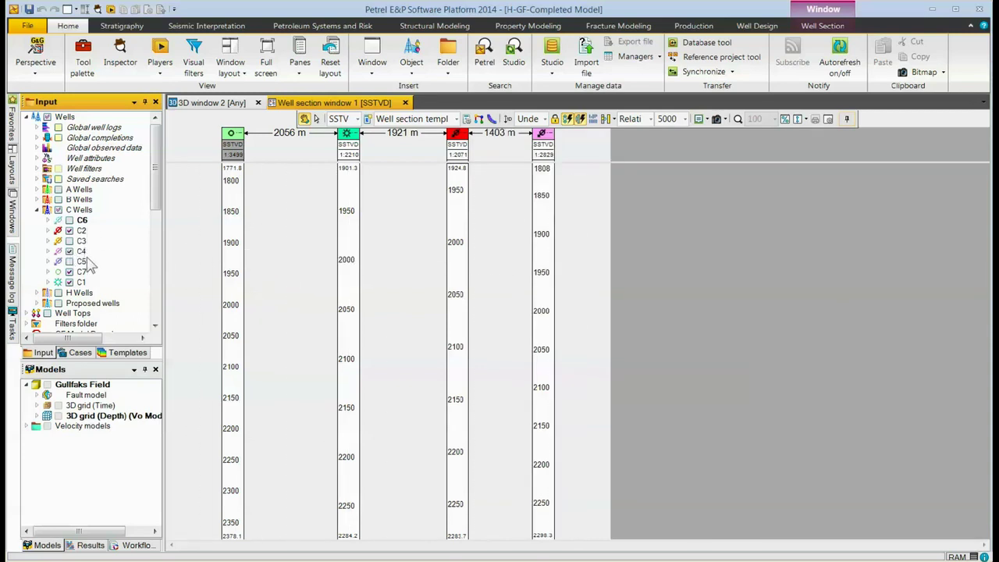
- Expand the Cross sections folder to reveal X-section 1
left_click_drag(155, 198, 159, 326)
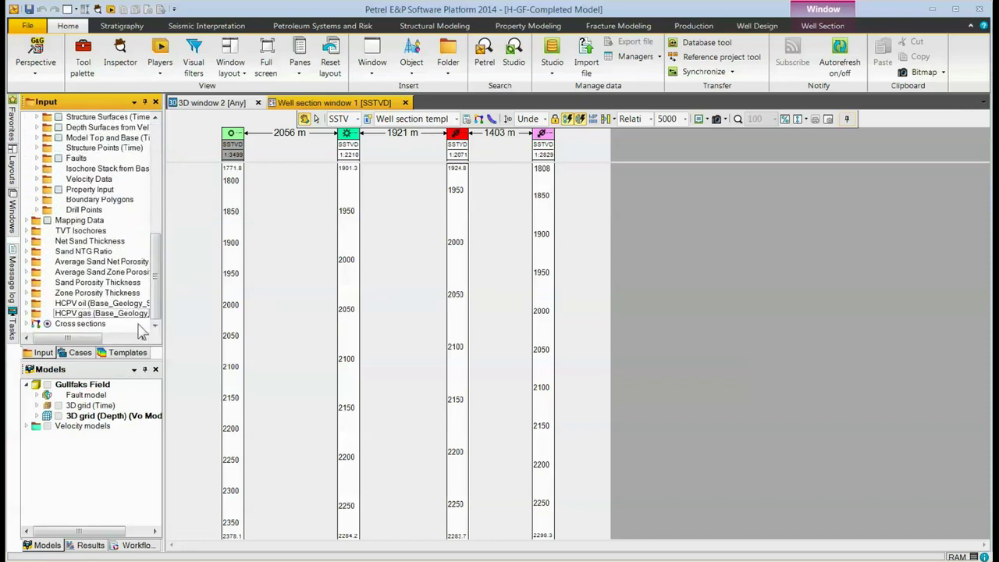
left_click(34, 324)
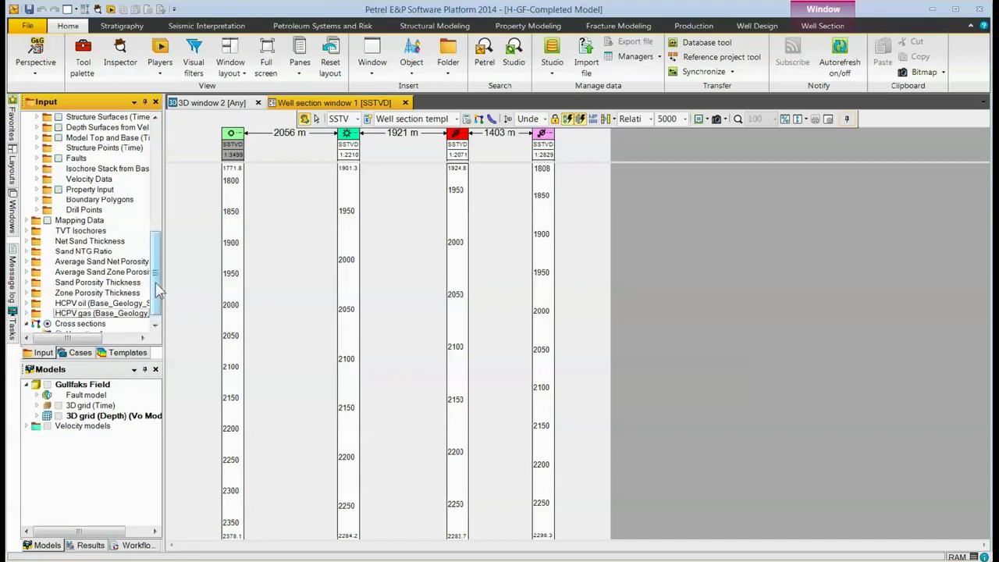
scroll(155, 295, "down", 1)
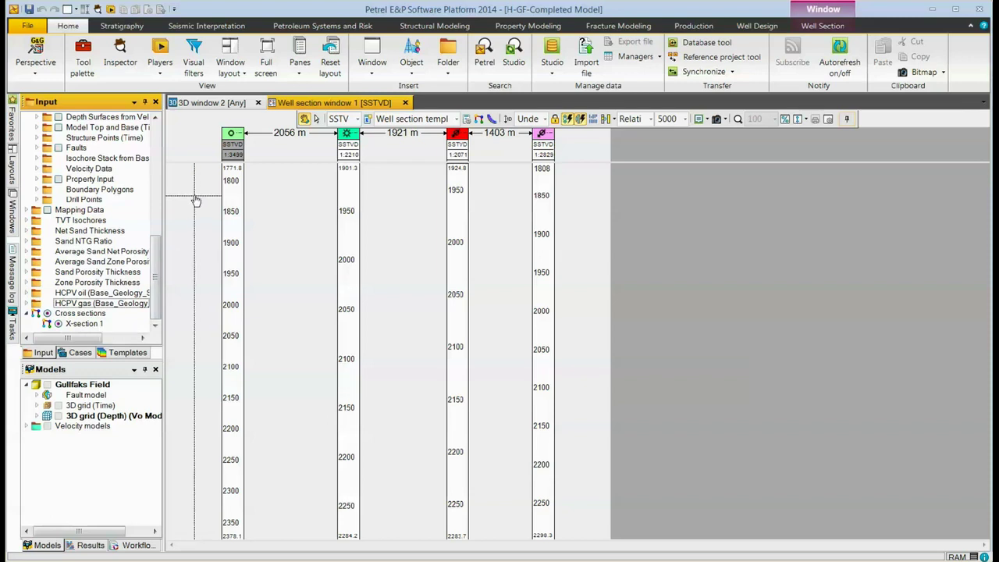
- In 3D window 2, widen well C1's path style toward Wide in the Inspector
left_click(207, 106)
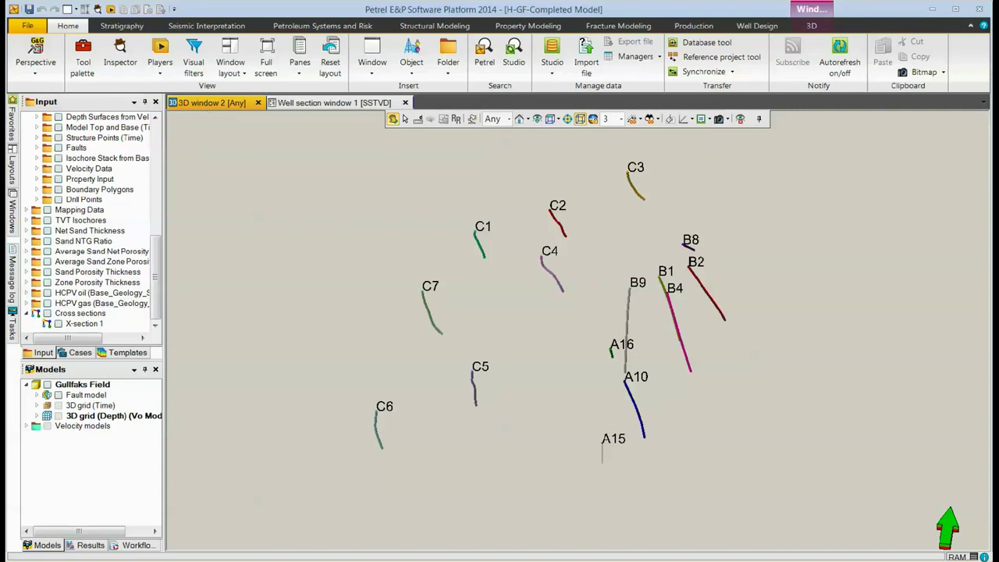
middle_click_drag(555, 248, 357, 336)
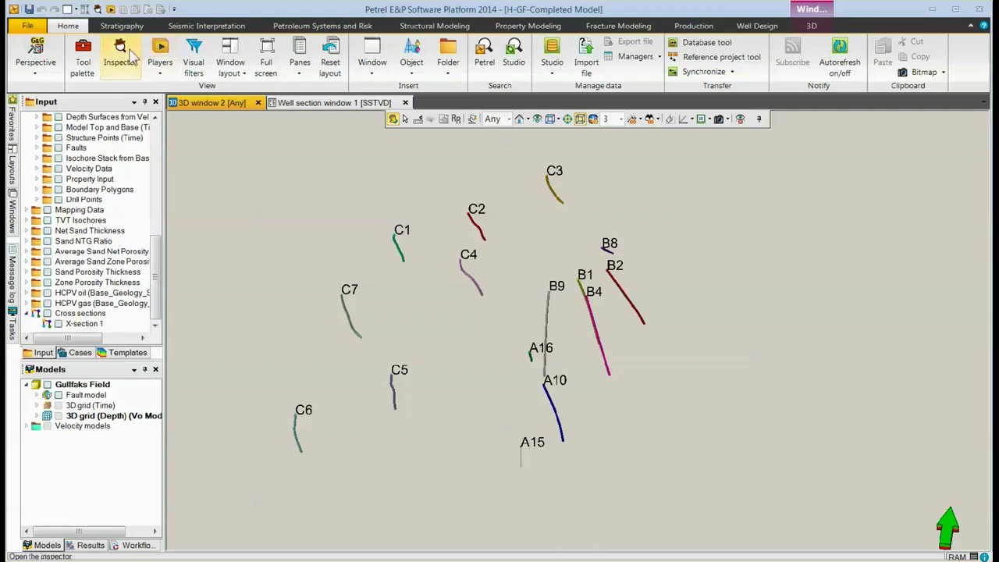
left_click(129, 58)
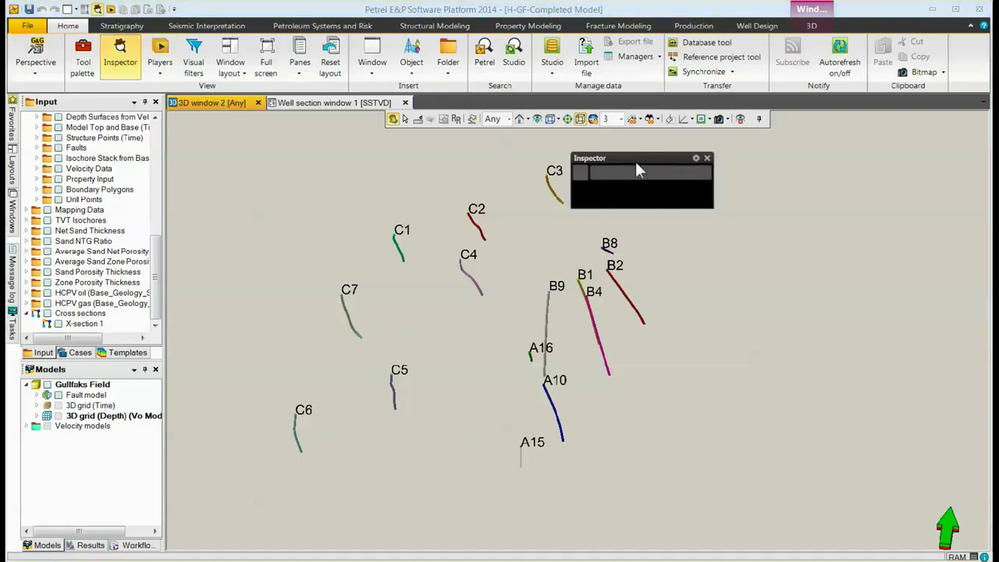
left_click_drag(638, 160, 708, 178)
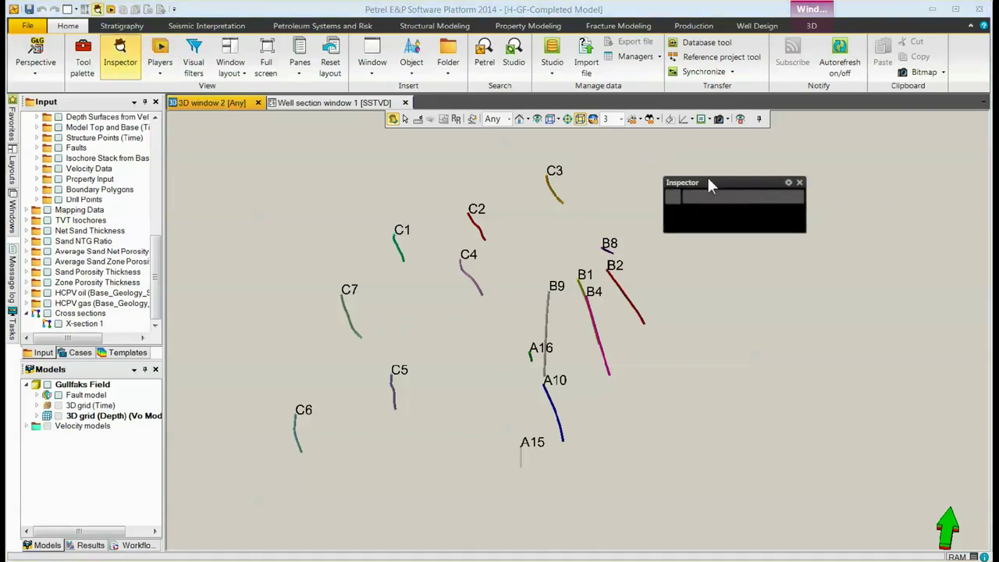
left_click(405, 119)
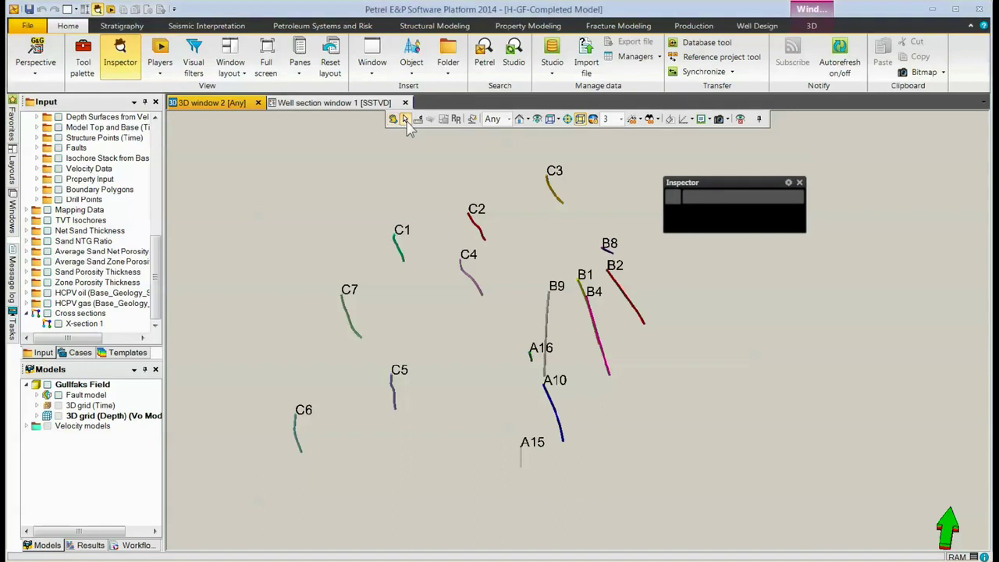
left_click(399, 255)
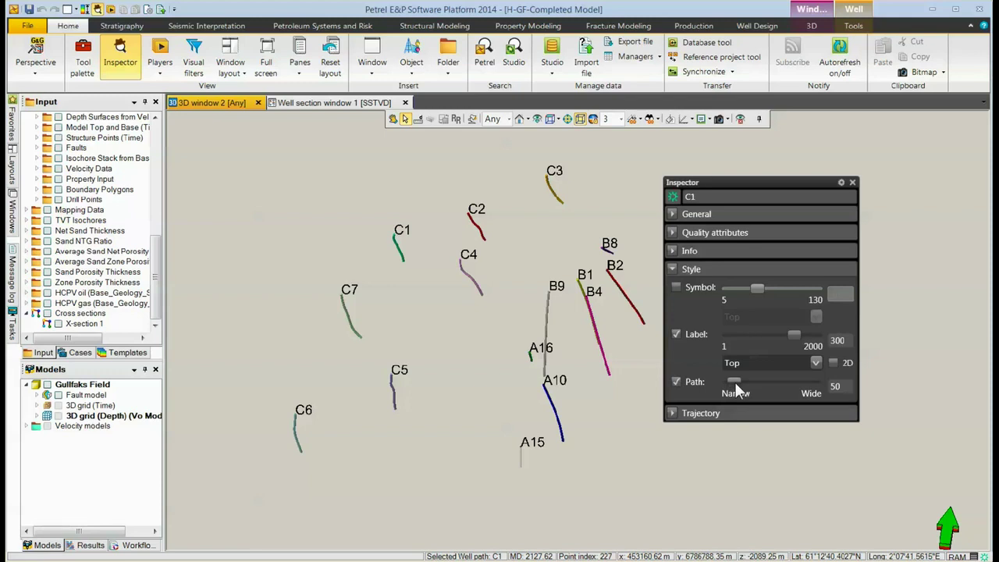
left_click_drag(735, 383, 752, 381)
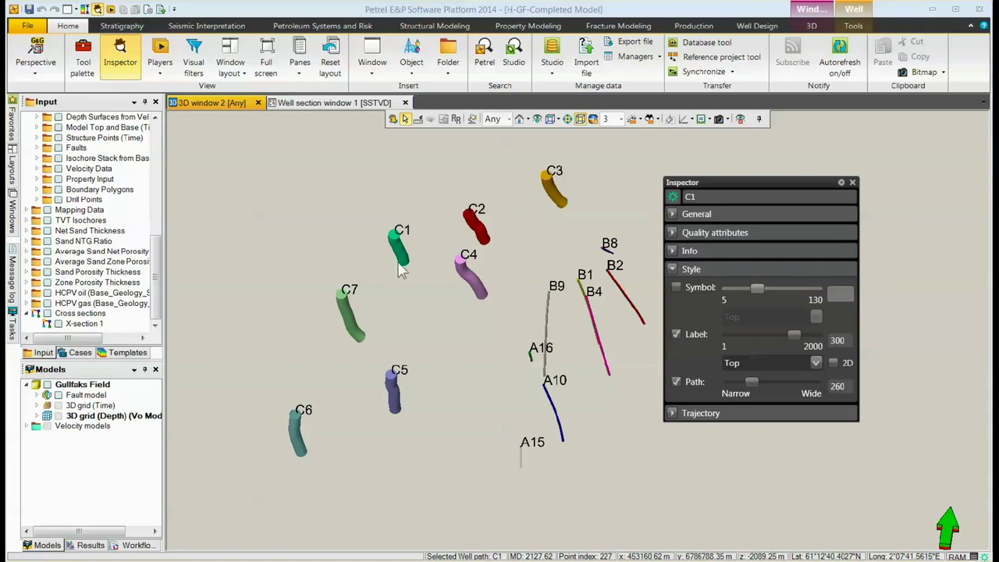
- Widen the B9 and A10 well paths to widths 321 and 267
left_click(549, 326)
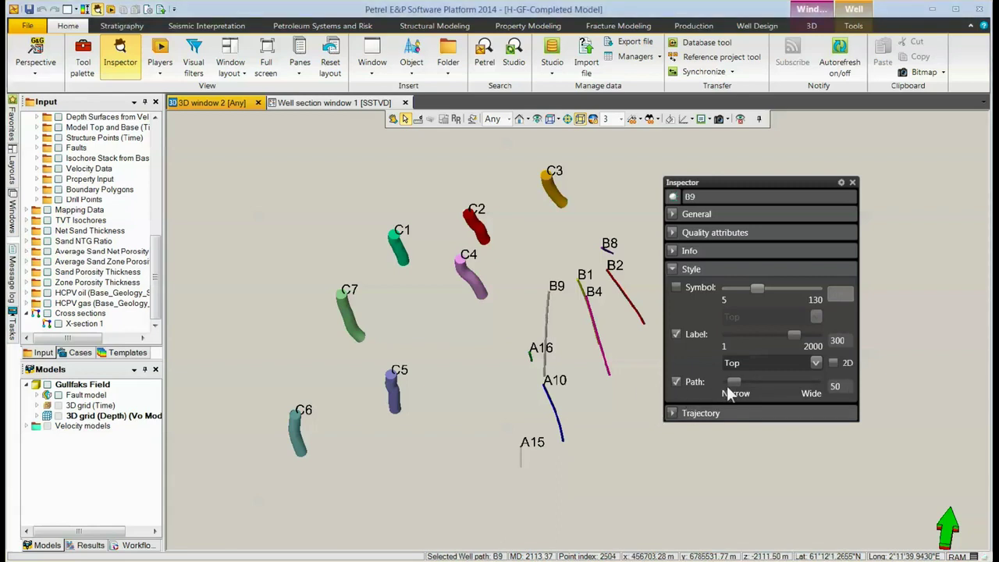
left_click_drag(732, 380, 754, 383)
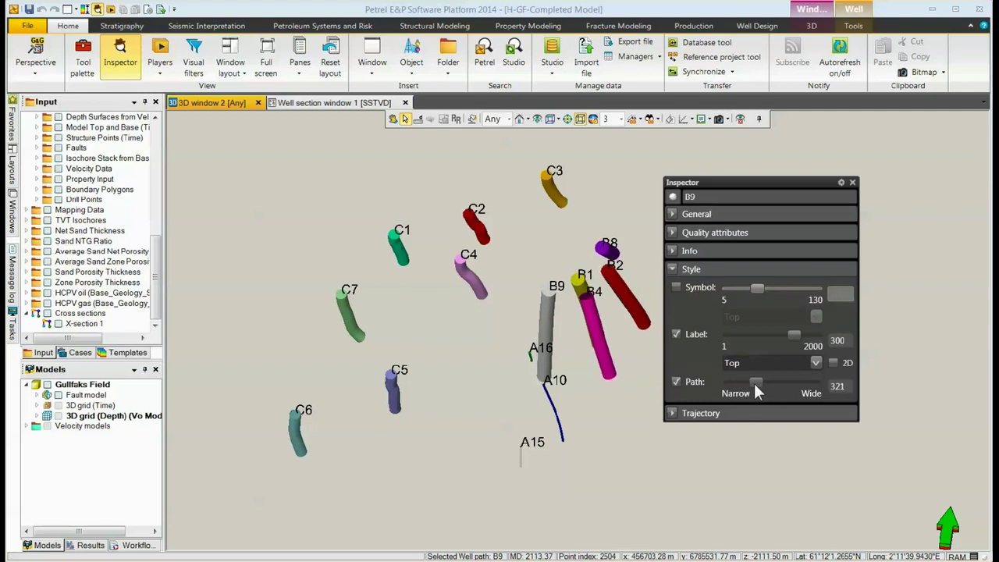
left_click(556, 418)
left_click_drag(730, 380, 749, 383)
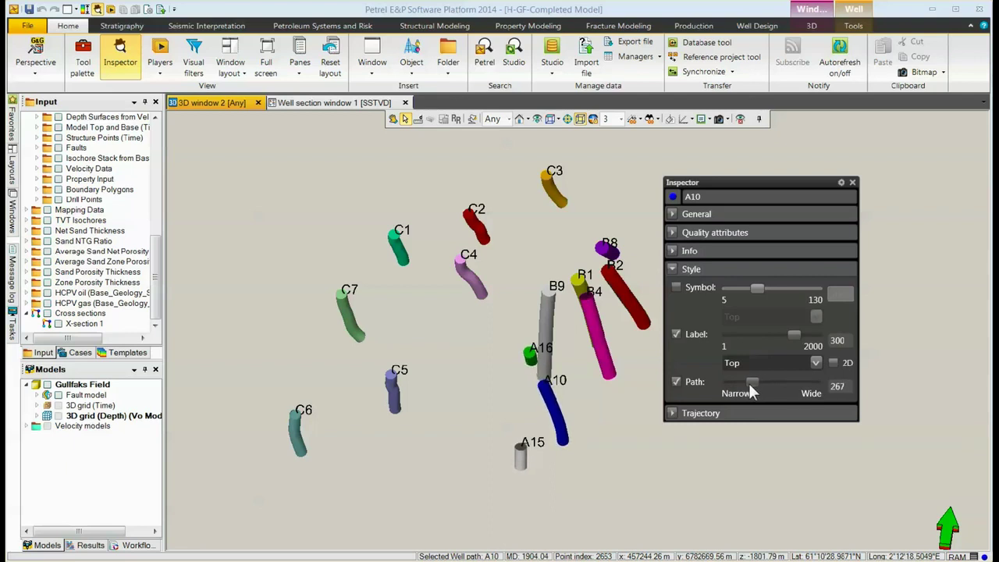
- Close the Inspector and add well C1 to a cross-section, creating Well section window 2
left_click(852, 183)
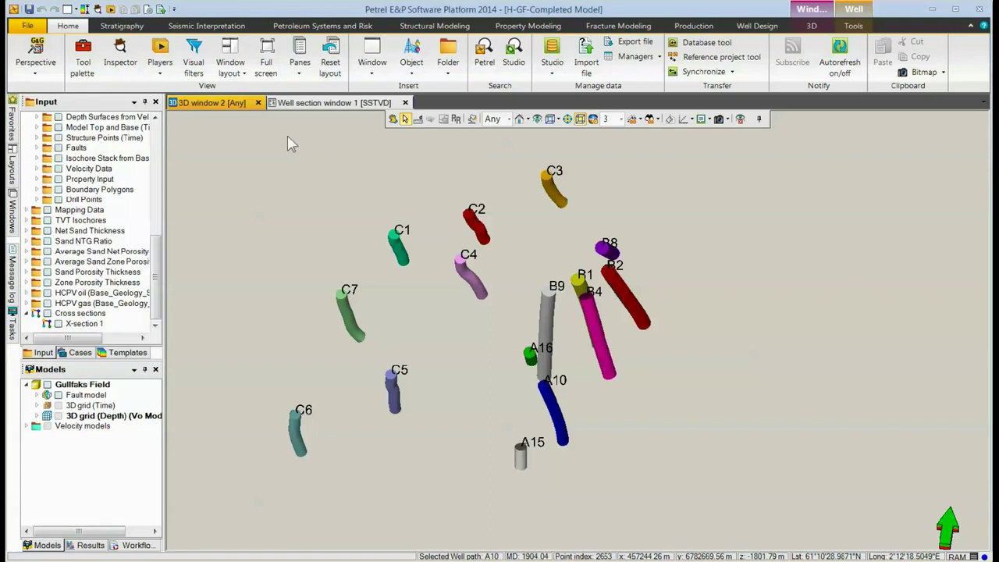
left_click(122, 29)
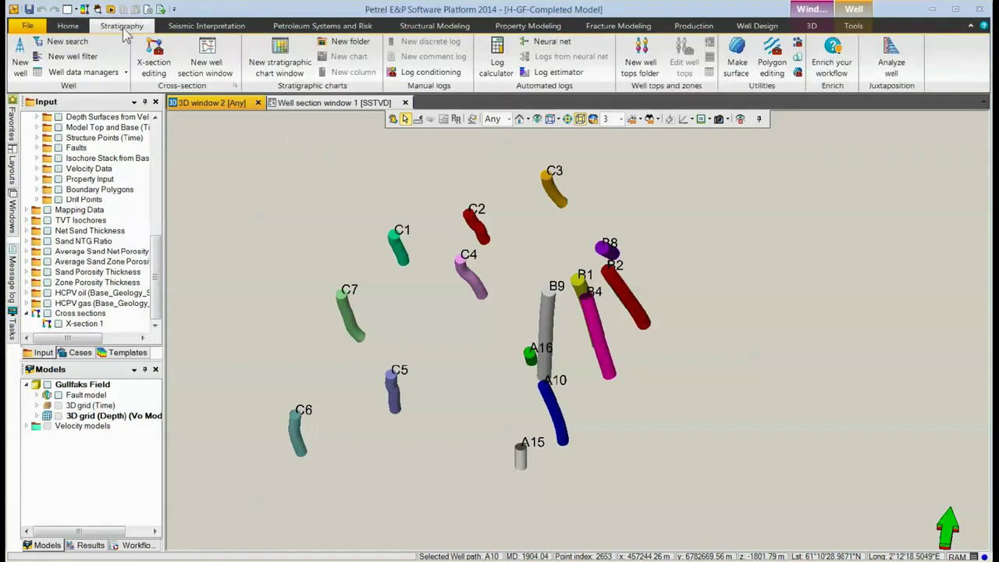
left_click(167, 53)
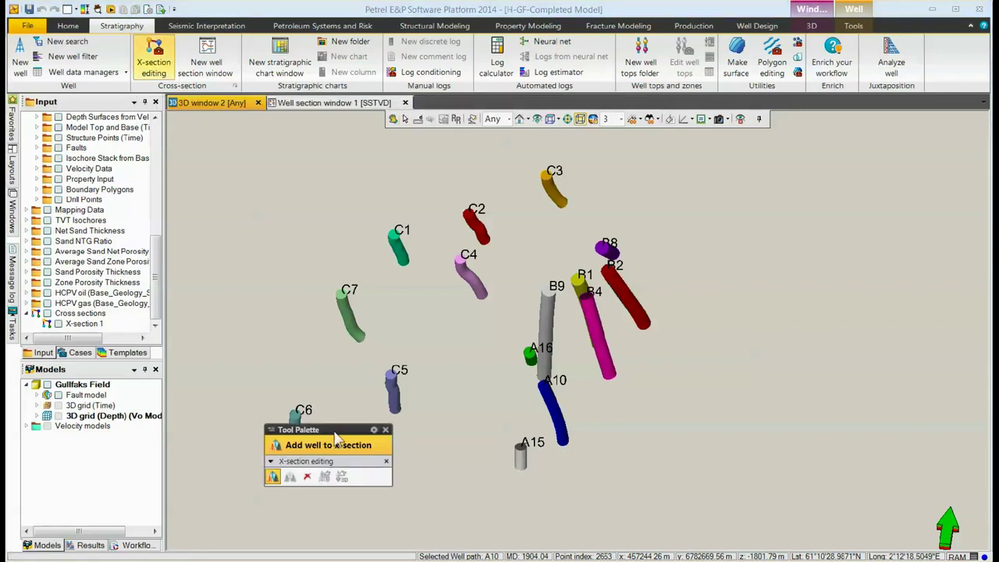
left_click_drag(334, 434, 783, 183)
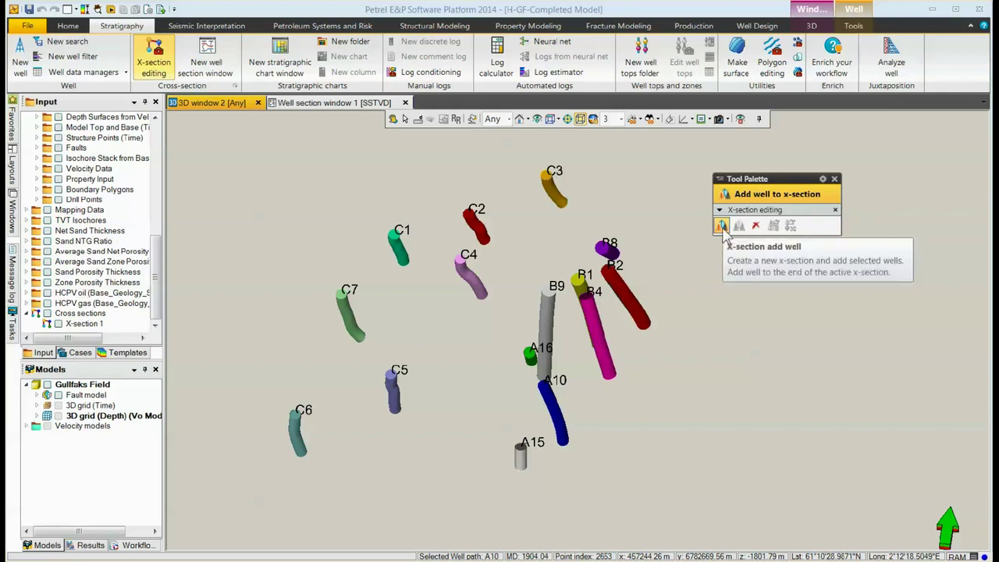
left_click(722, 227)
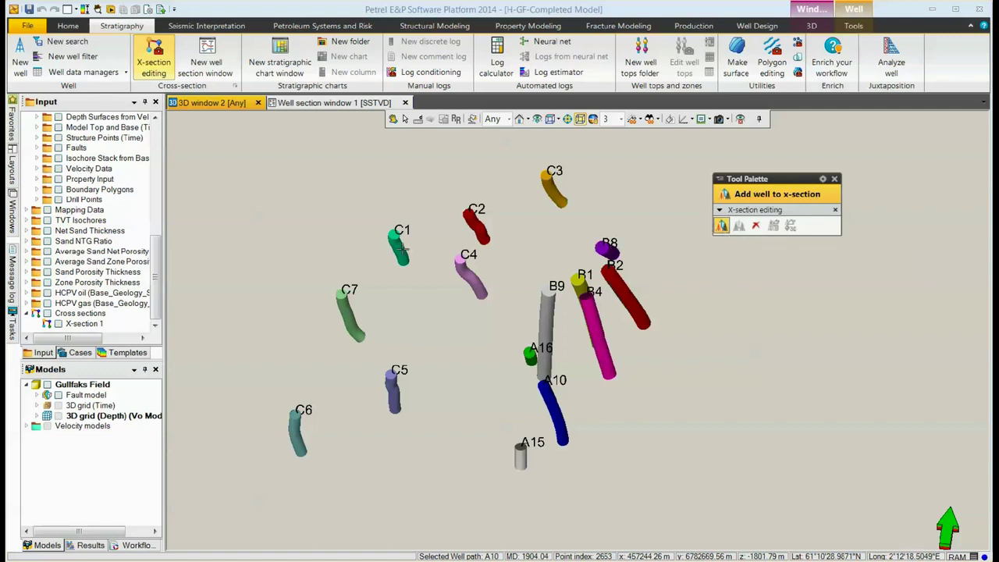
left_click(398, 248)
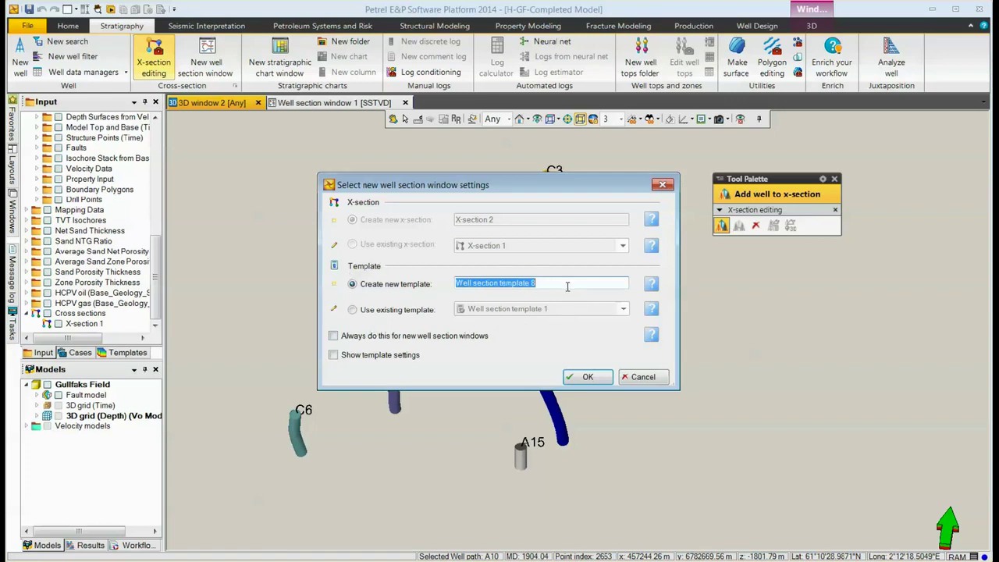
left_click(588, 378)
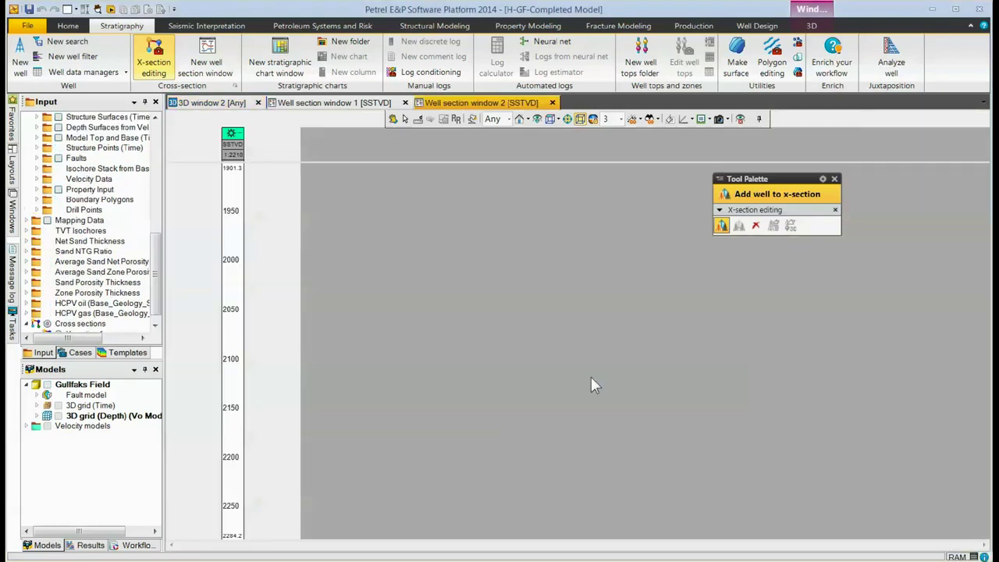
- In 3D window 2, link wells C1, C2, C3, B8 and A10 into X-section 2
left_click(211, 105)
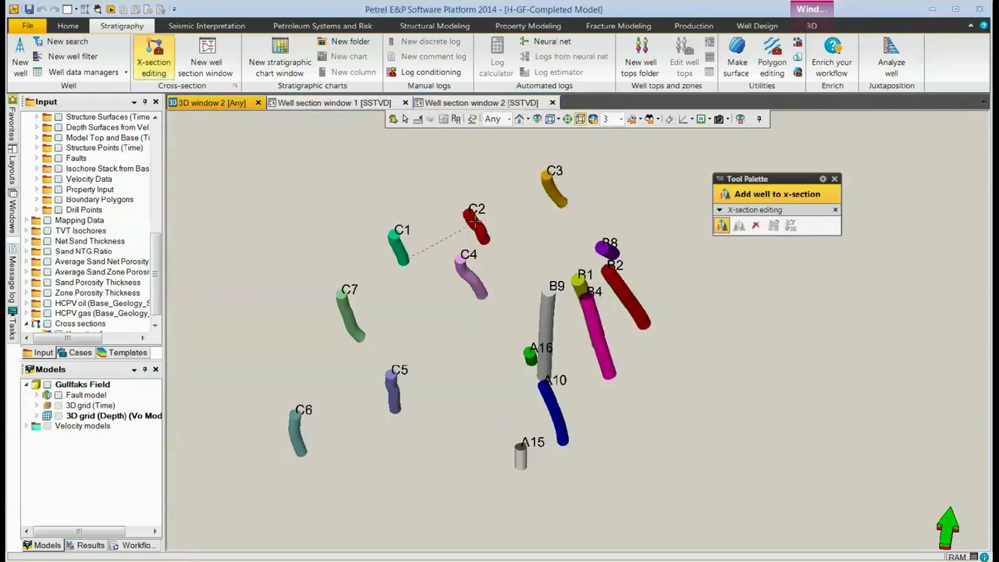
left_click(473, 222)
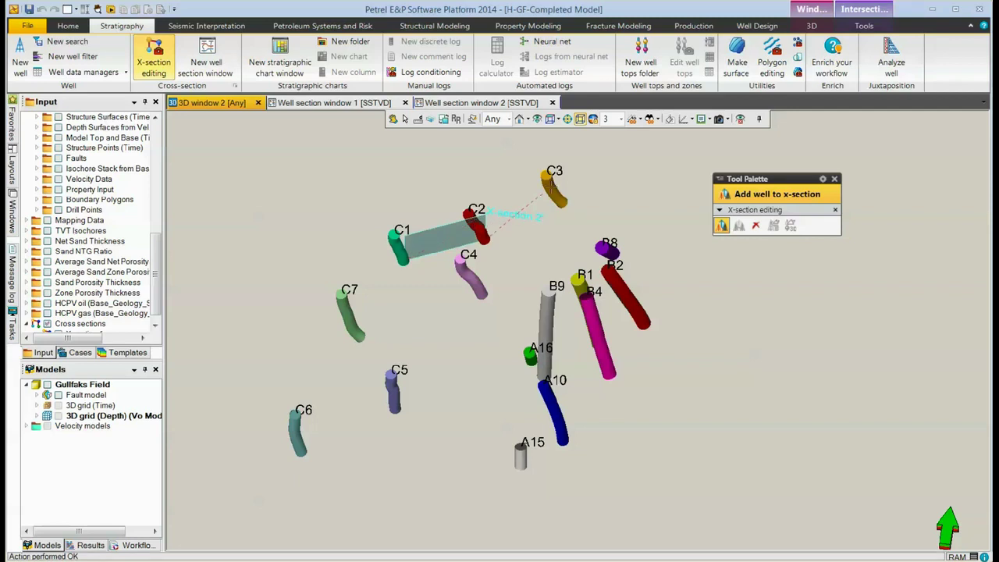
left_click(555, 189)
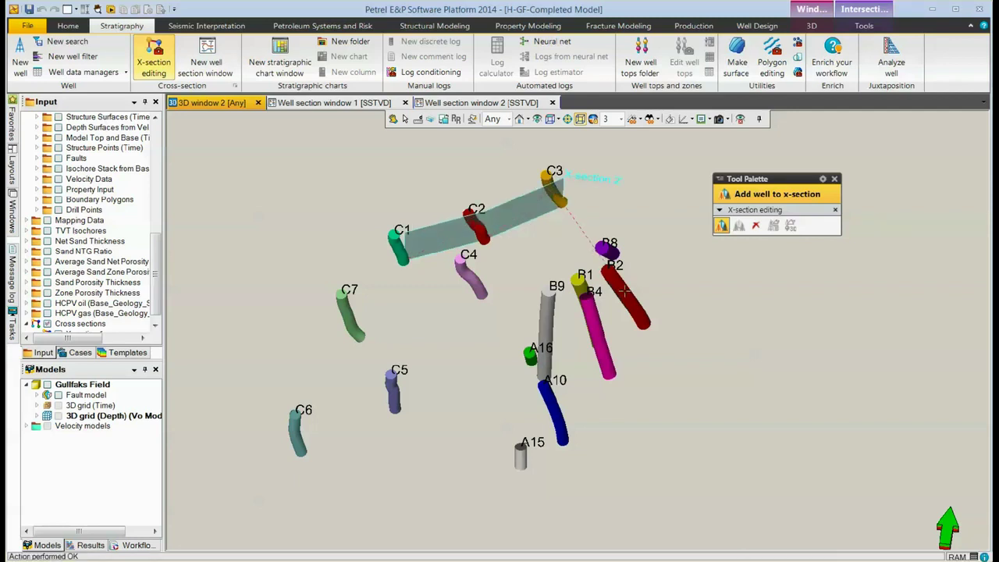
left_click(607, 249)
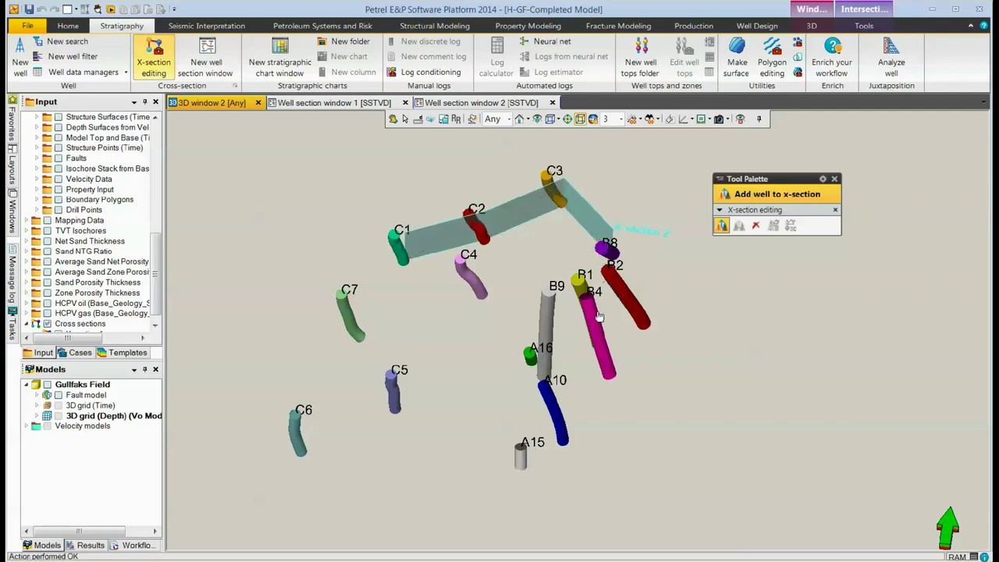
left_click(555, 410)
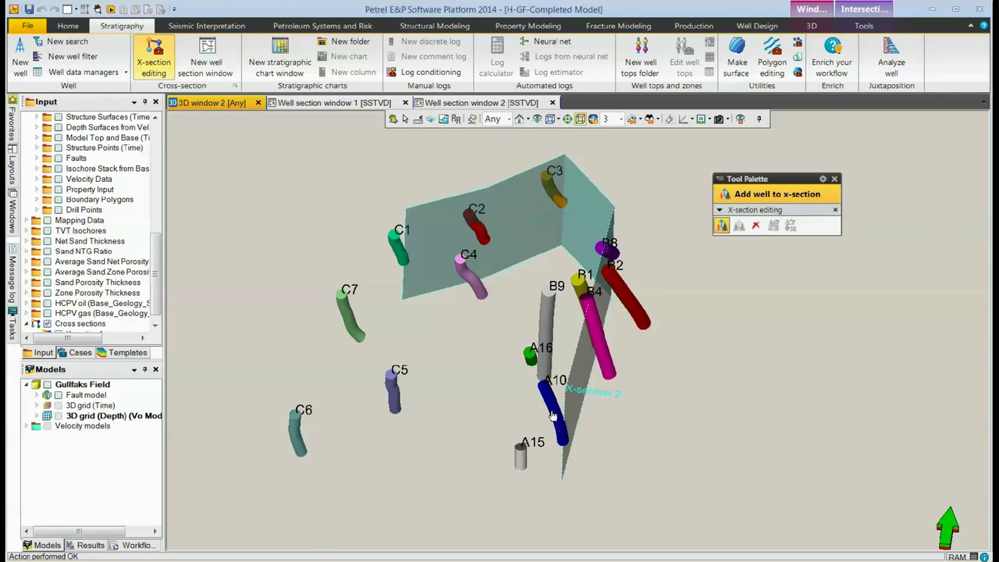
left_click(552, 416)
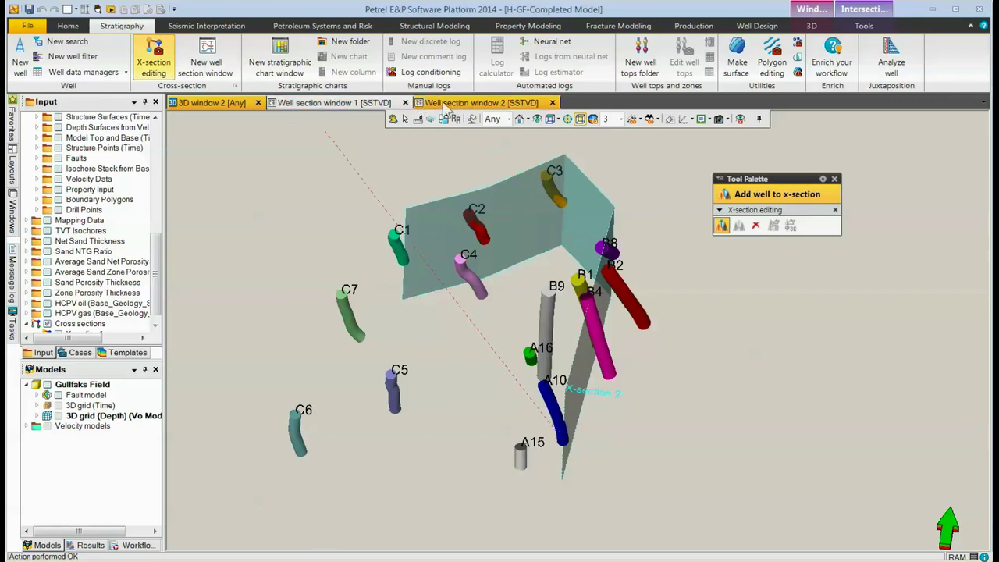
- Show Well section window 2's six SSTVD well tracks with the Tool Palette moved aside
left_click(473, 104)
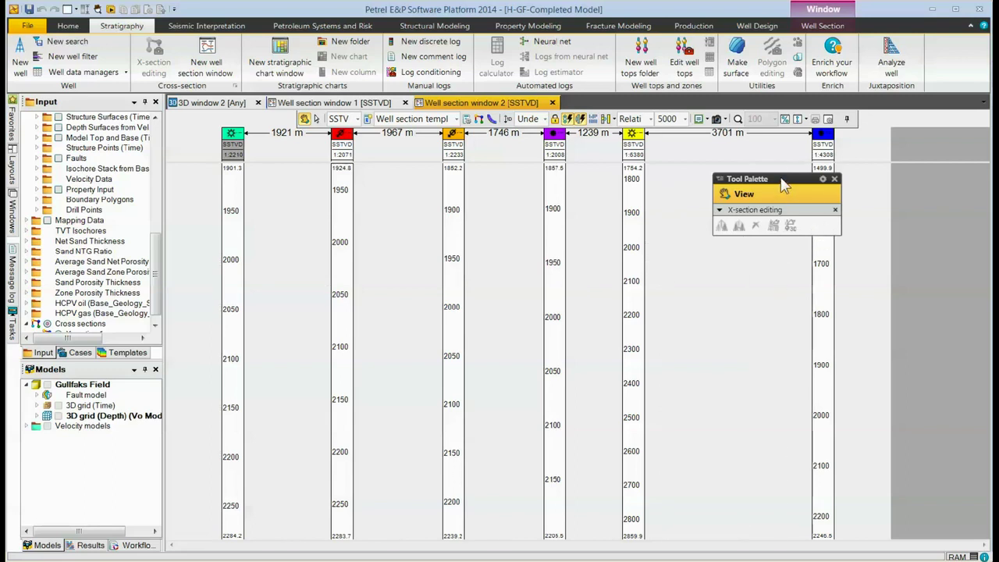
left_click_drag(783, 179, 735, 177)
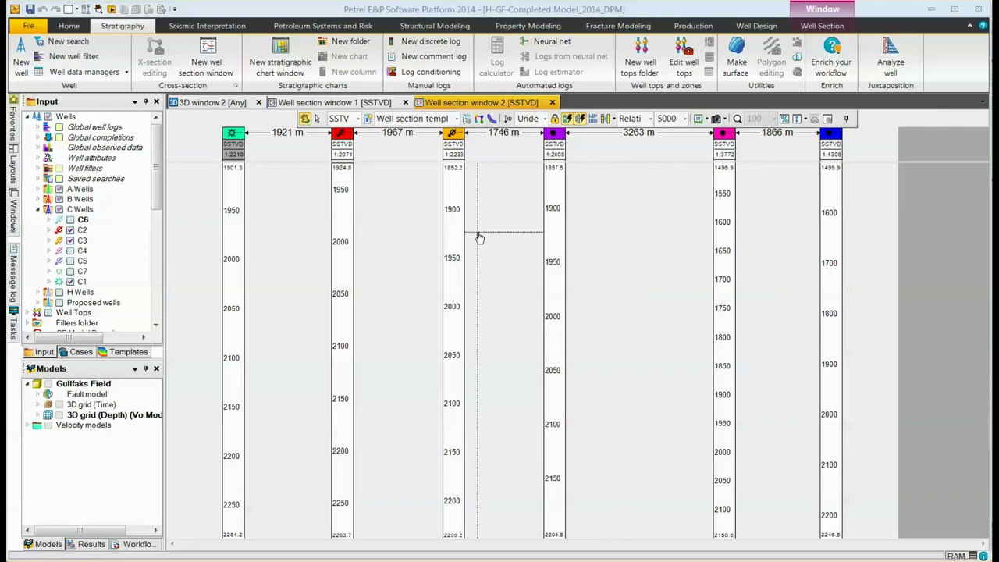
- Open 2D window 2 showing all A, B and C wells, zoomed to fit, on white background
left_click(68, 10)
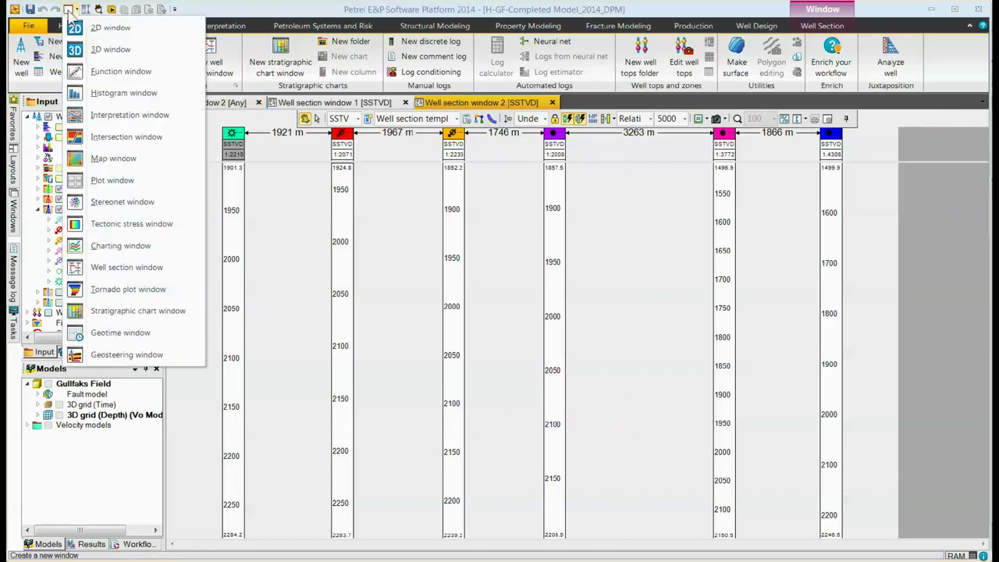
left_click(108, 35)
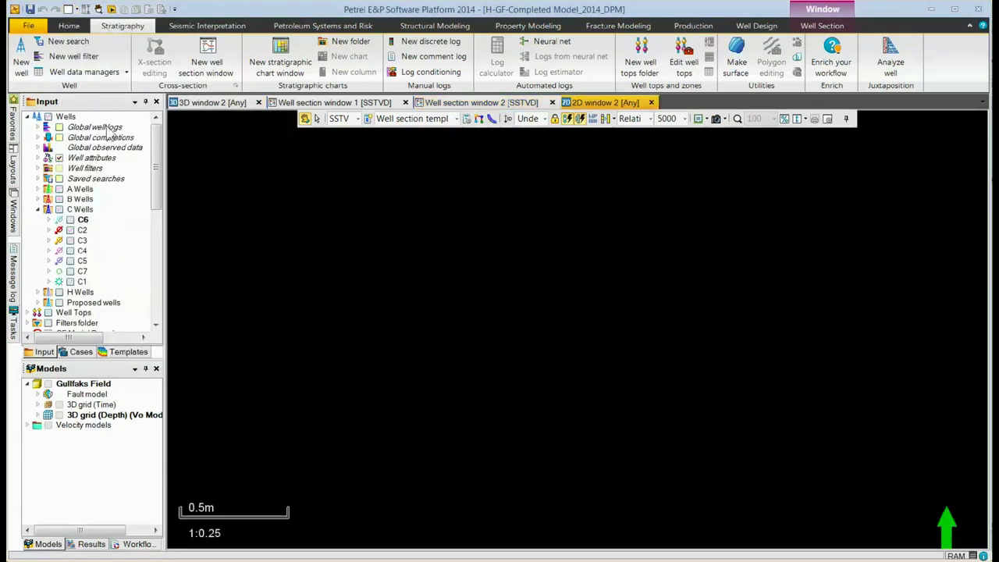
left_click(59, 189)
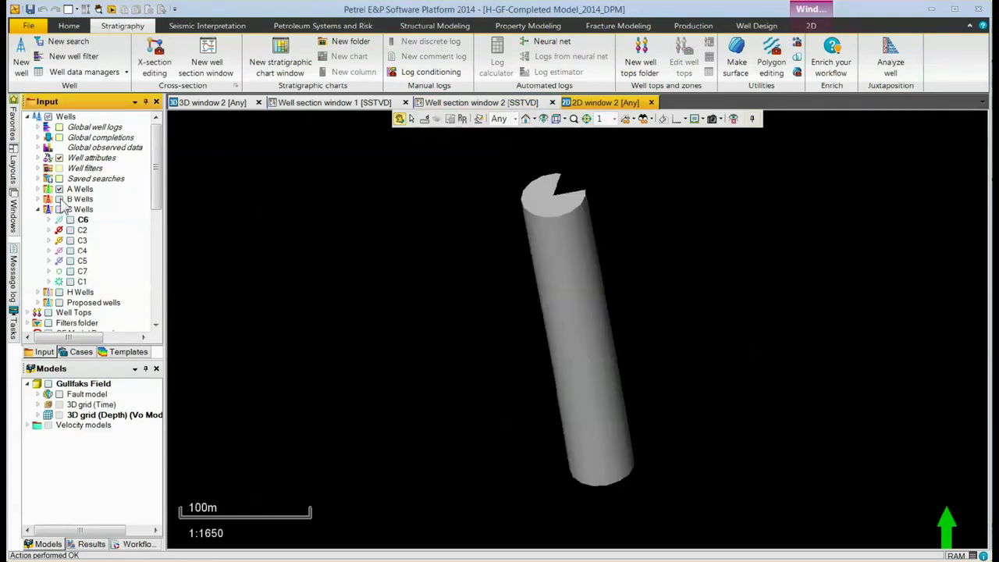
left_click(59, 199)
left_click(59, 209)
left_click(544, 121)
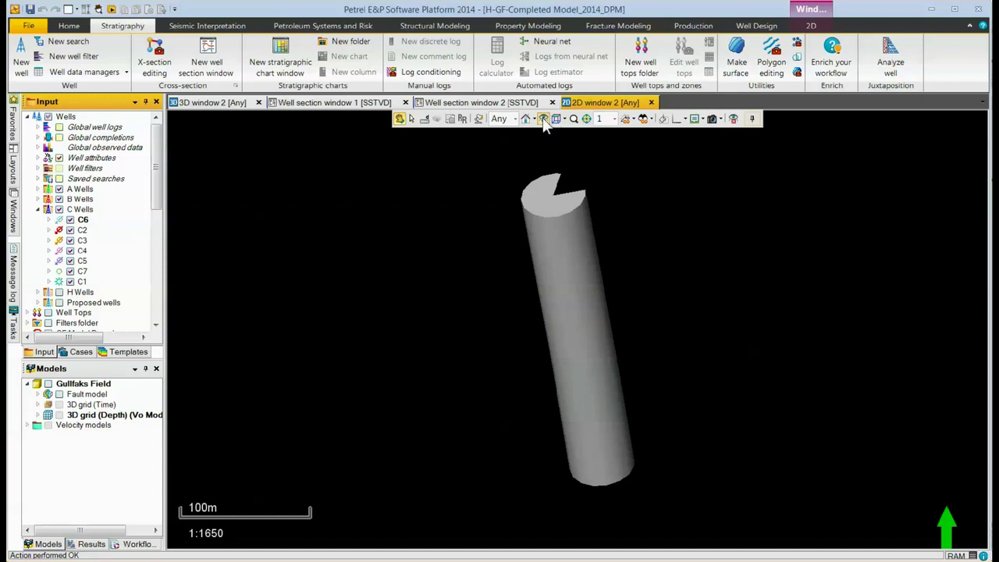
left_click(665, 125)
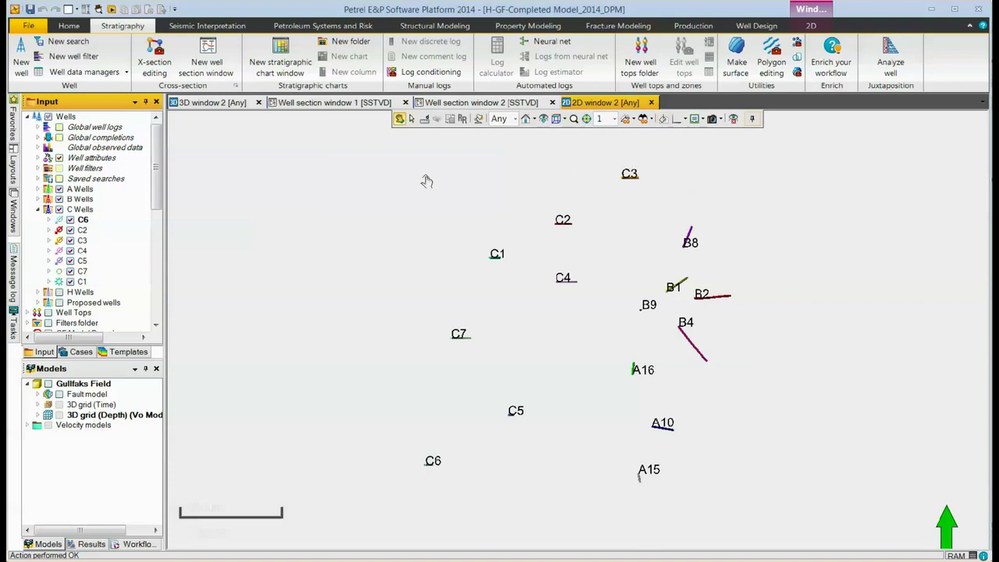
- Enable X-section editing and open the Create x-section via polysection settings
left_click(160, 69)
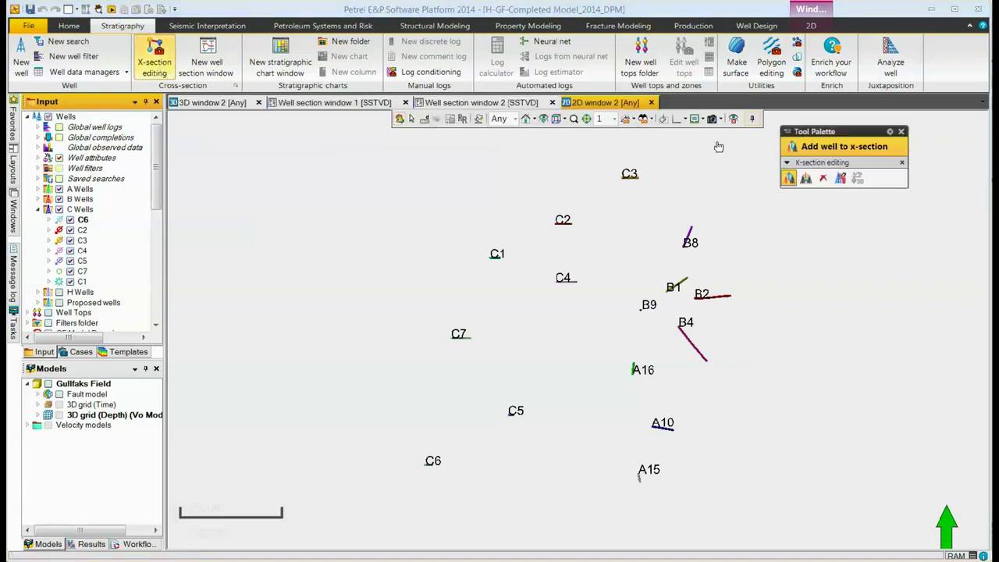
left_click_drag(852, 149, 862, 160)
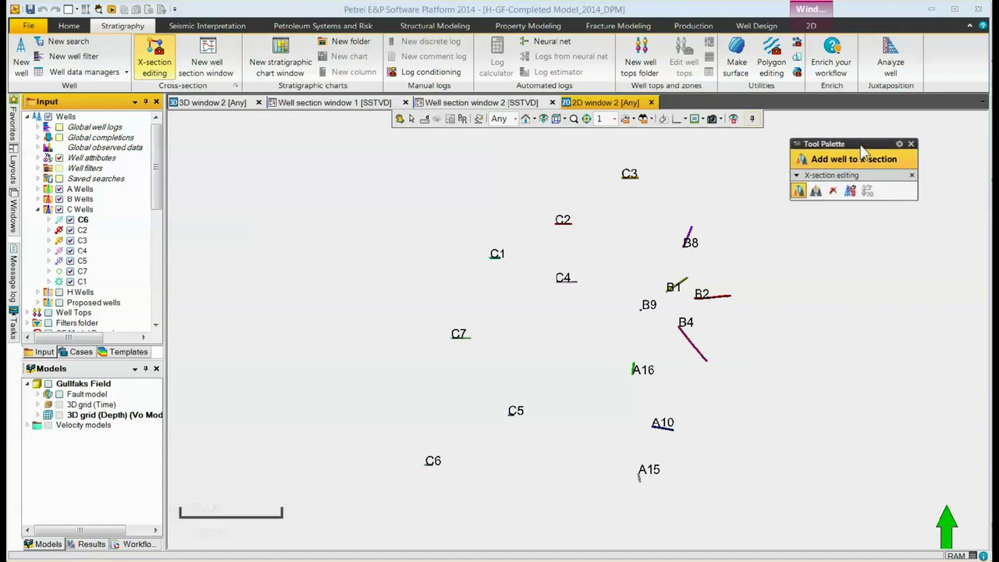
left_click(851, 193)
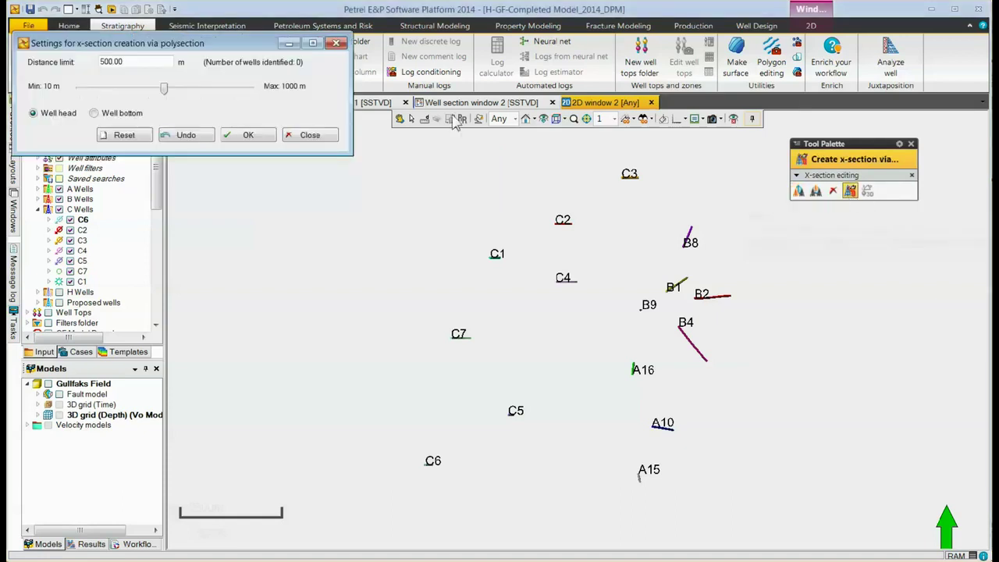
left_click_drag(229, 23, 338, 161)
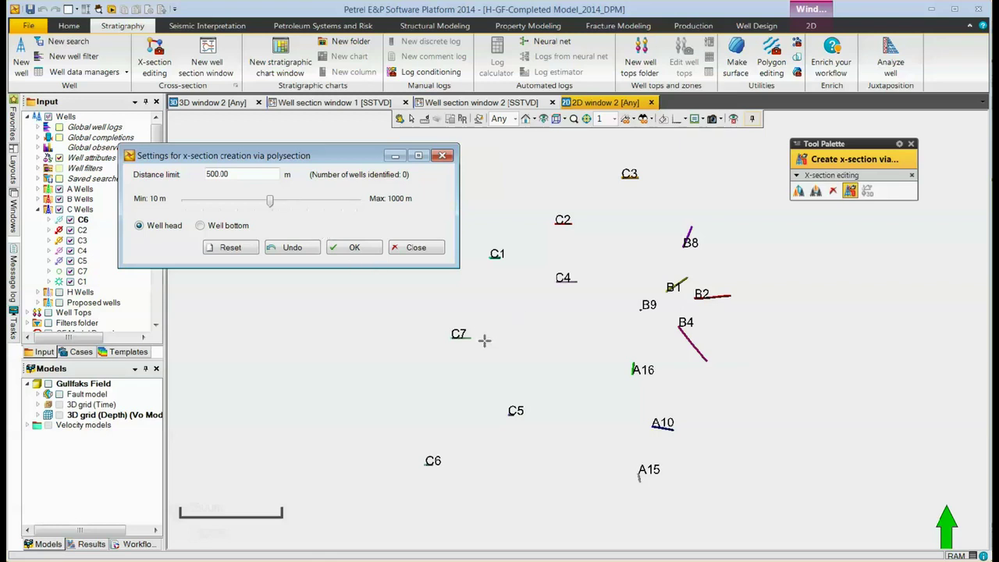
- Trace a polysection from C1 through C2, B8 and B4 to A10 with a 570 m distance limit
left_click(503, 262)
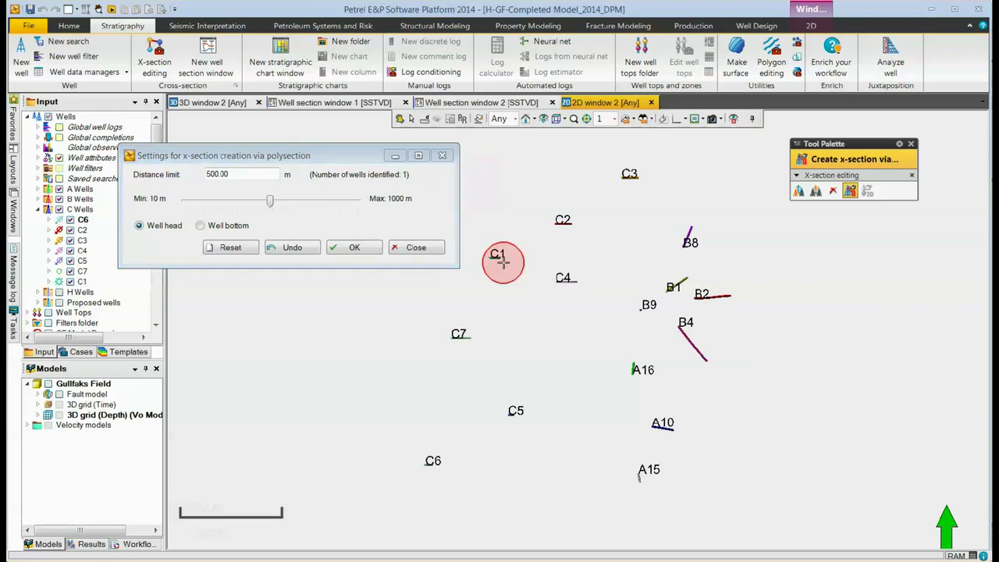
left_click(270, 202)
left_click_drag(270, 202, 283, 218)
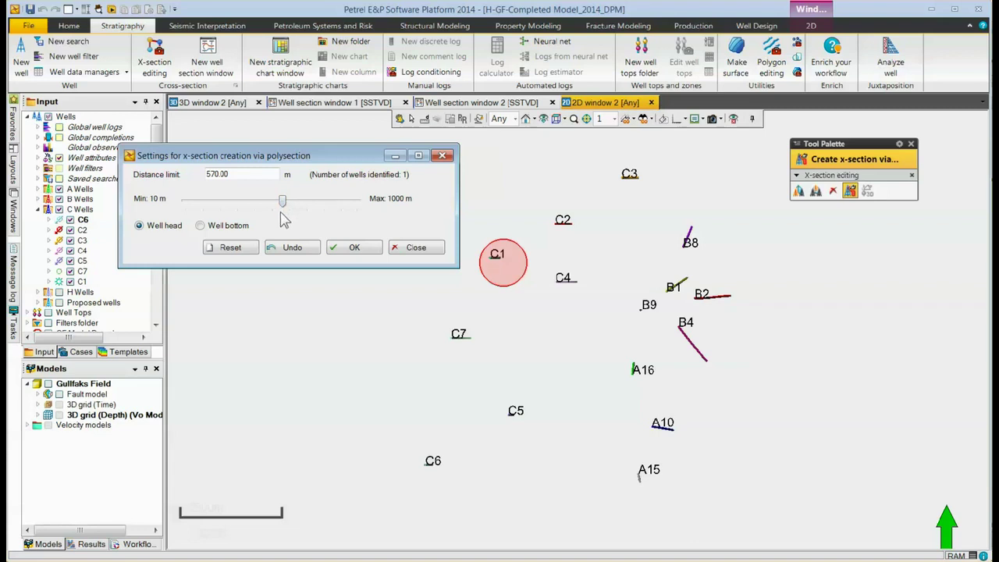
left_click(566, 225)
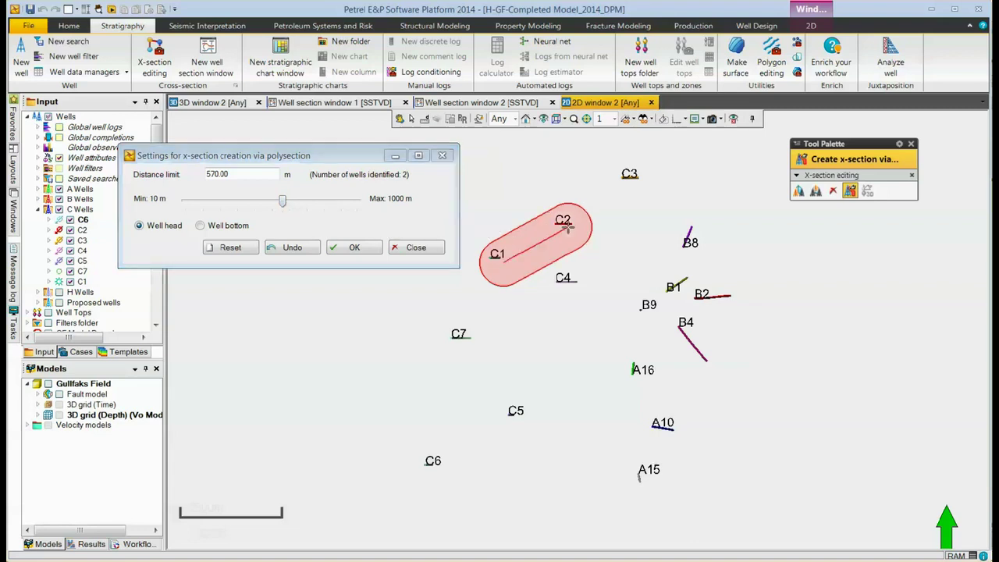
left_click(676, 245)
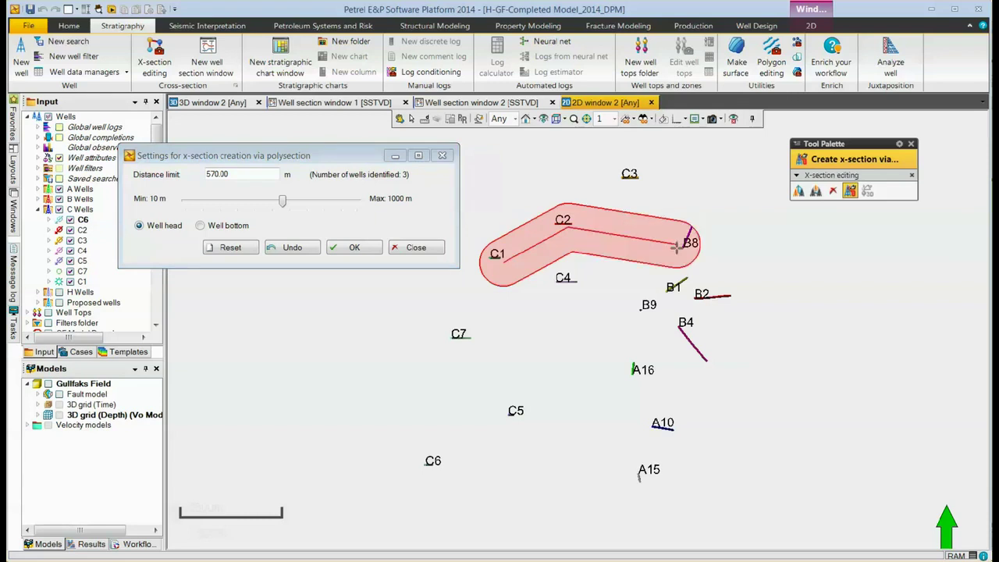
left_click(678, 327)
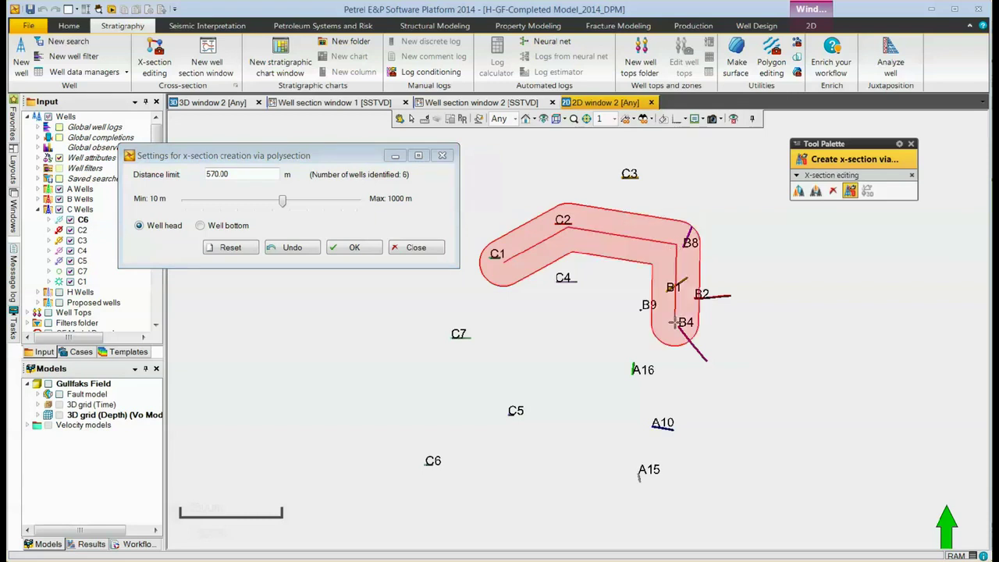
left_click(654, 414)
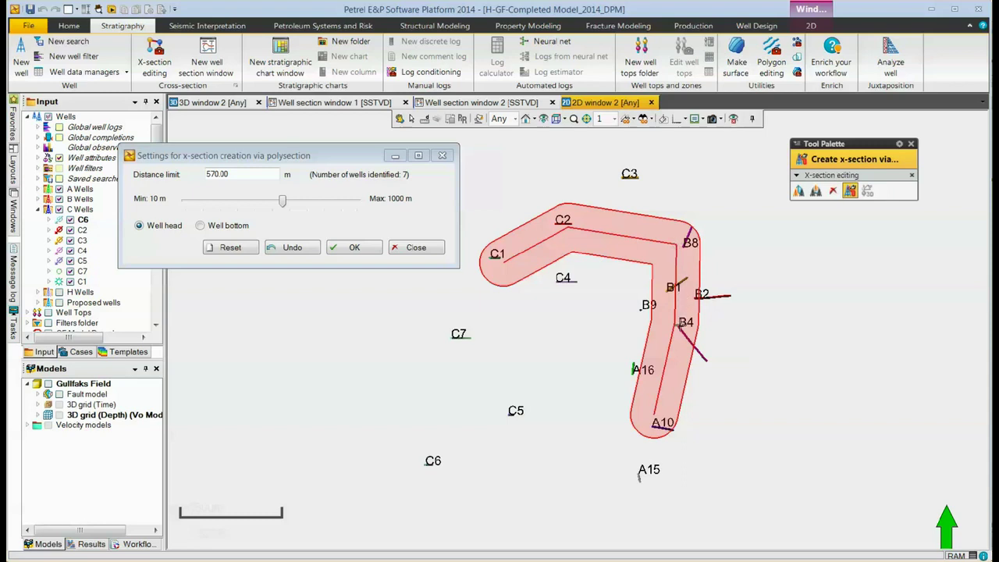
- Accept the 7-well polysection into Well section window 3, select X-section 3, and return to the 2D map
left_click(362, 250)
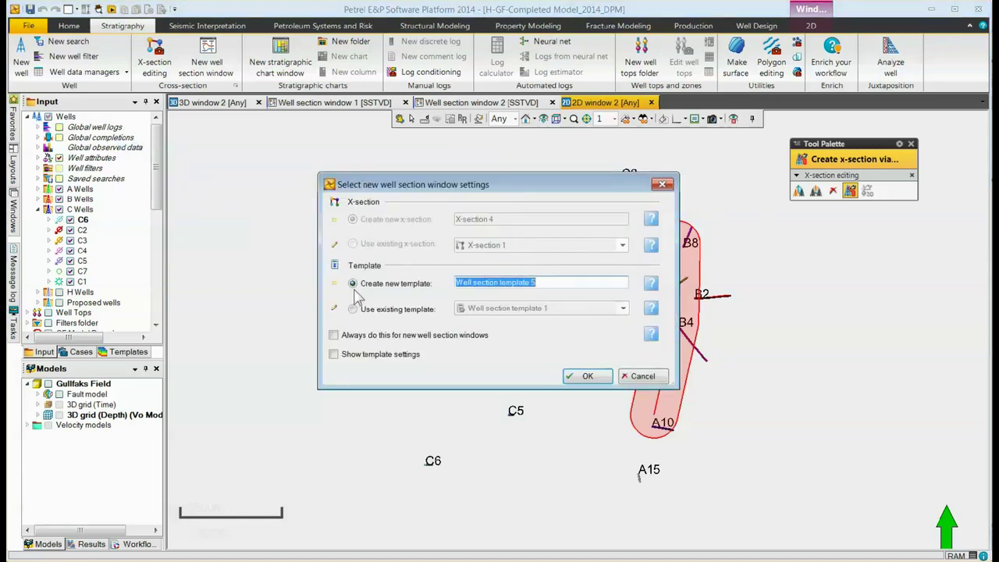
left_click(588, 377)
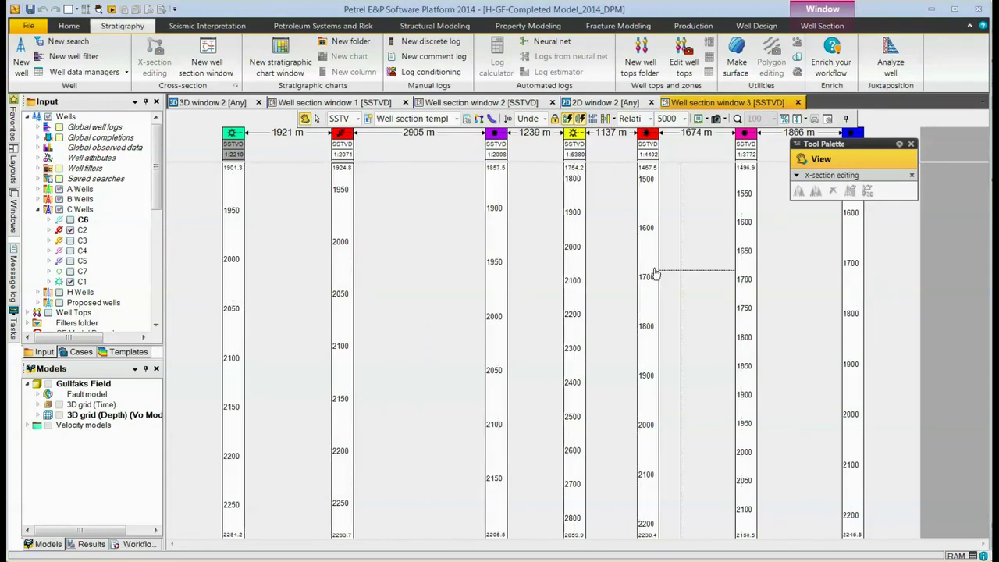
scroll(160, 321, "down", 8)
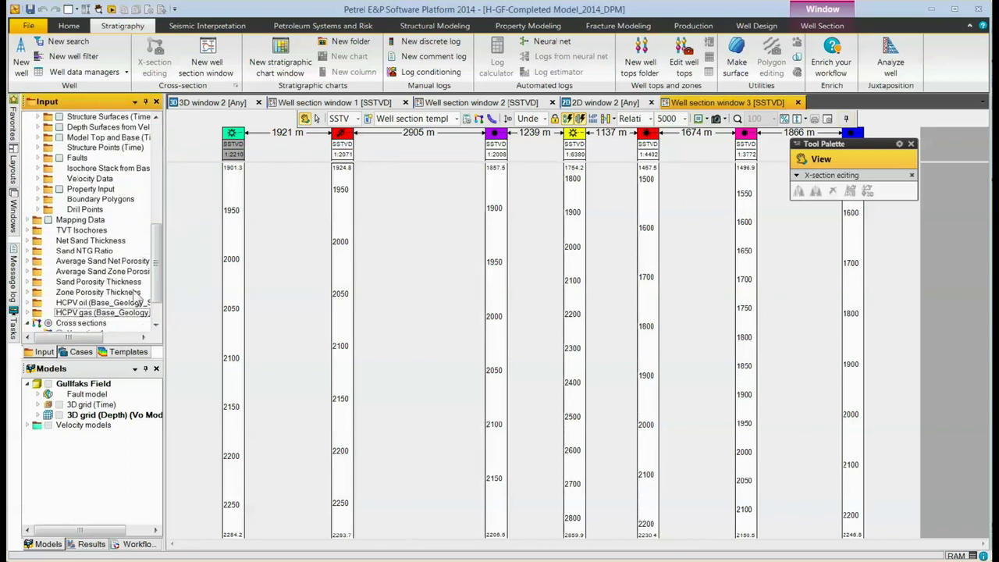
scroll(156, 275, "down", 2)
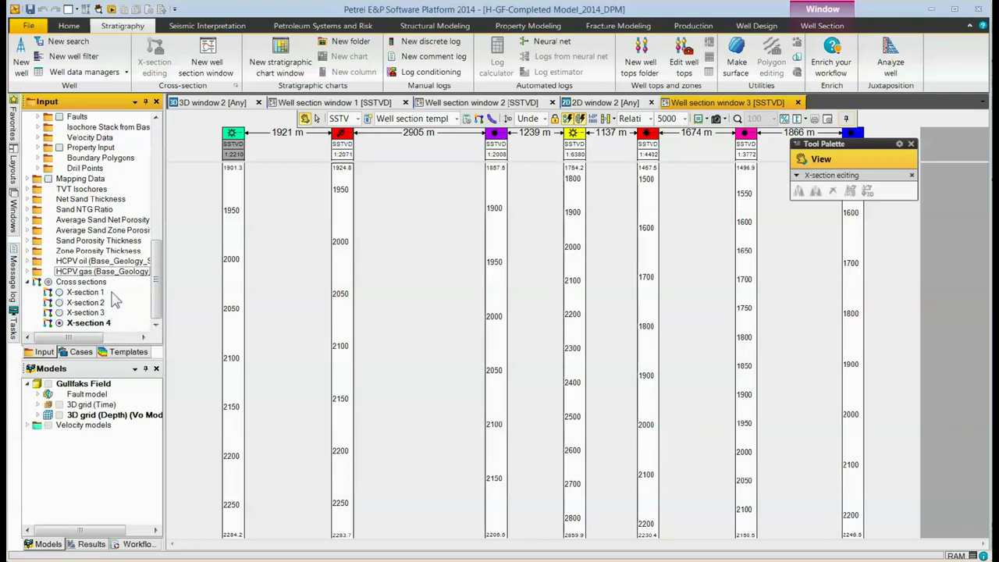
left_click(85, 312)
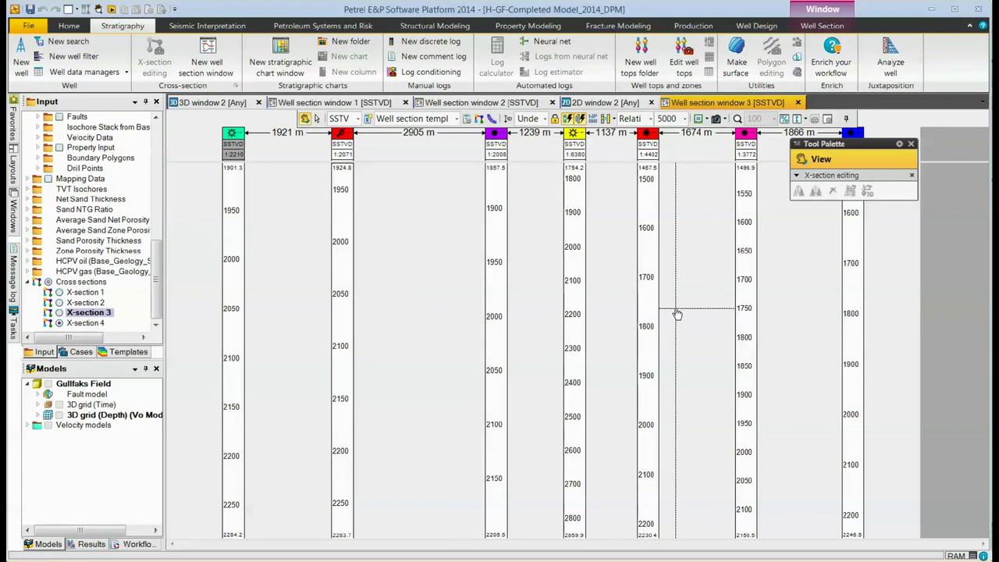
left_click(588, 104)
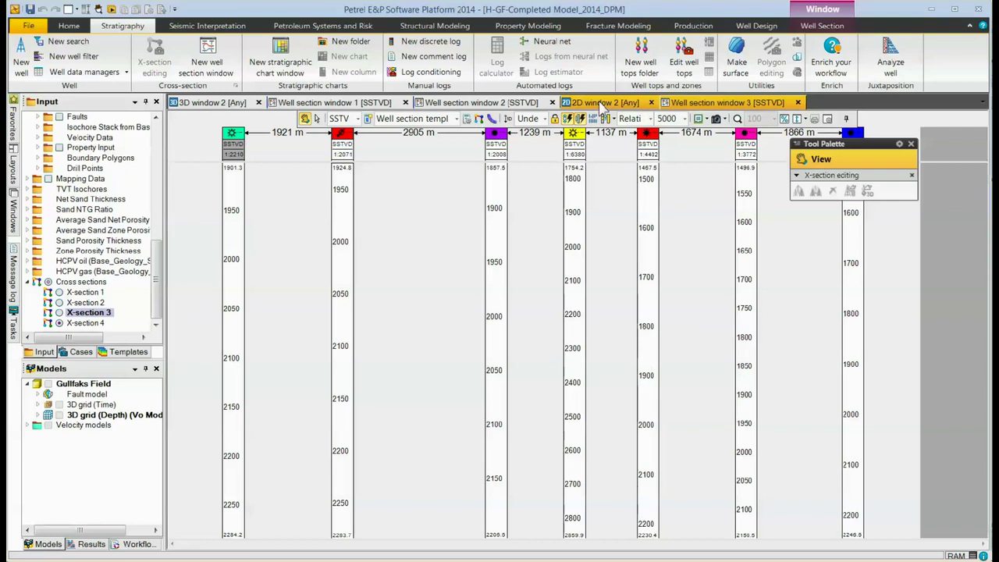
- Display X-section 3 (C1–C2–C3–B8–B4–A10) on the map with line width 4
left_click(59, 312)
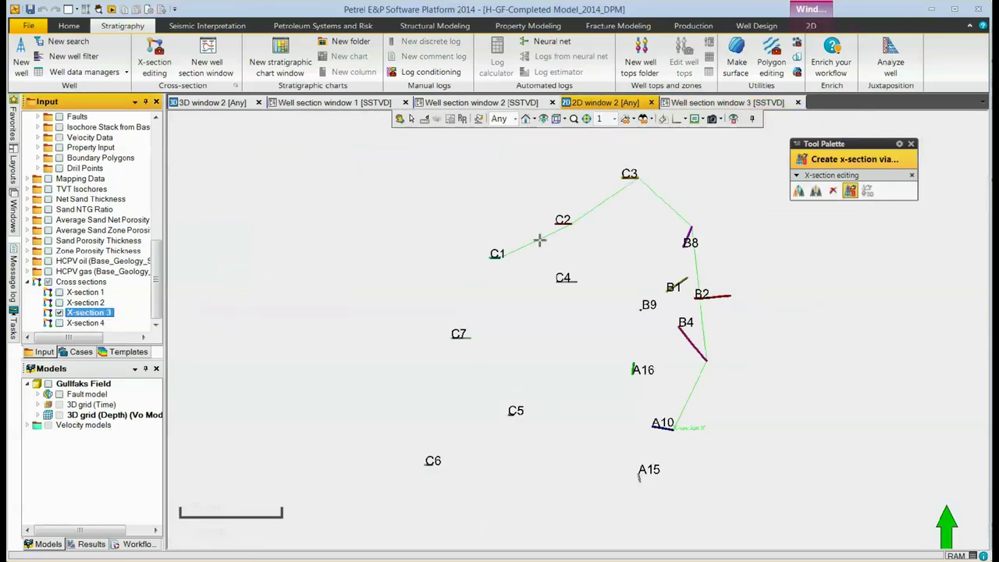
double_click(89, 314)
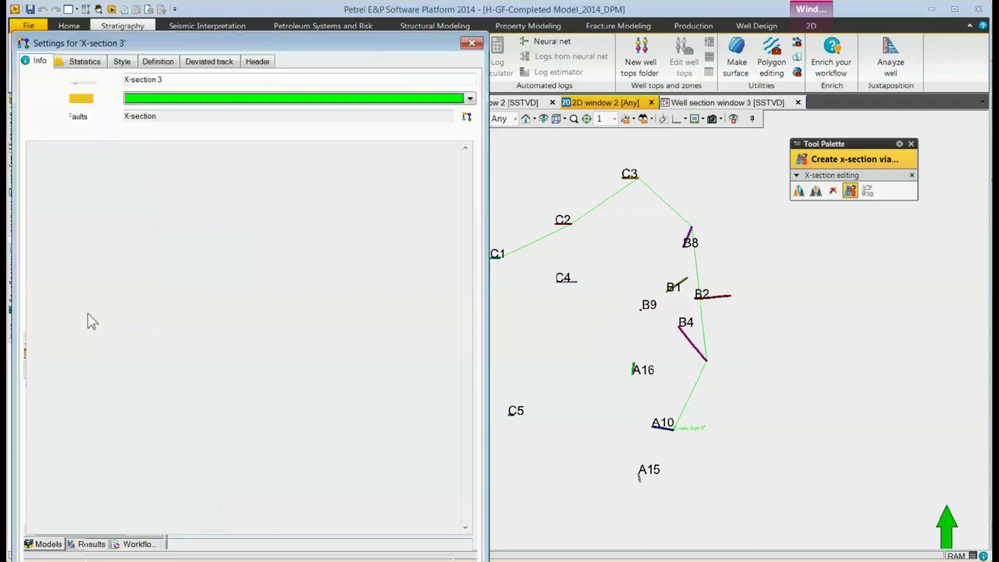
left_click(121, 60)
left_click(207, 159)
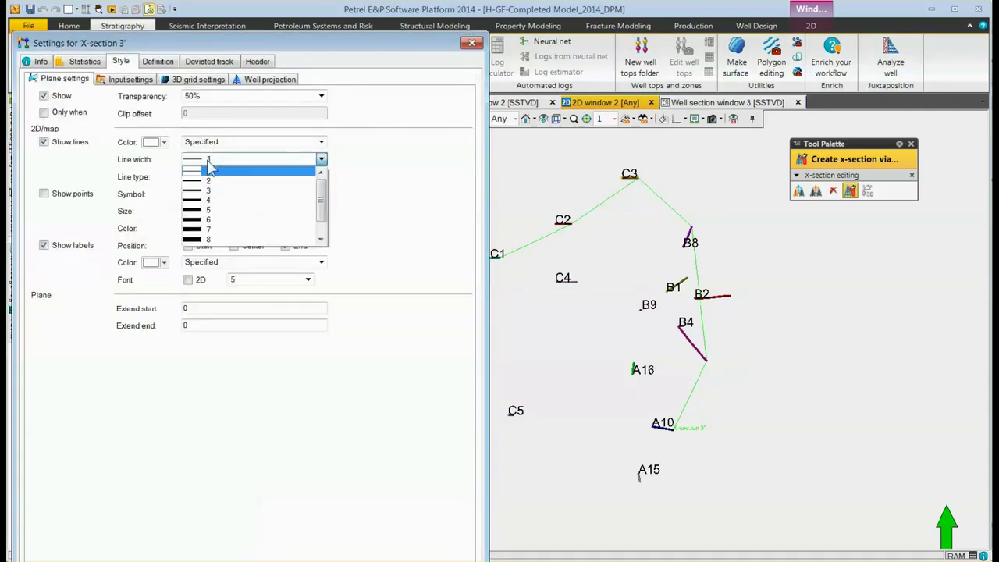
left_click(210, 208)
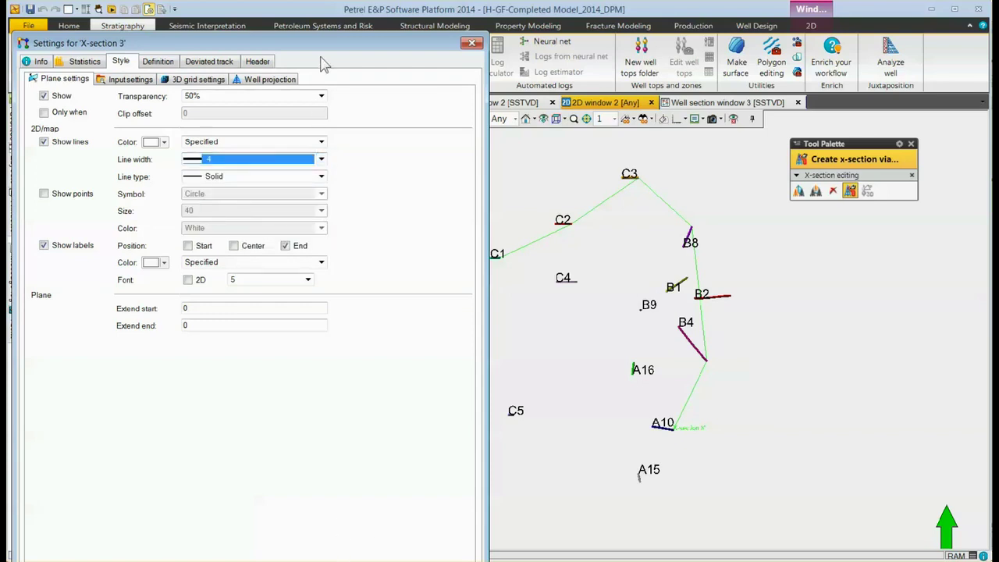
left_click_drag(324, 43, 341, 0)
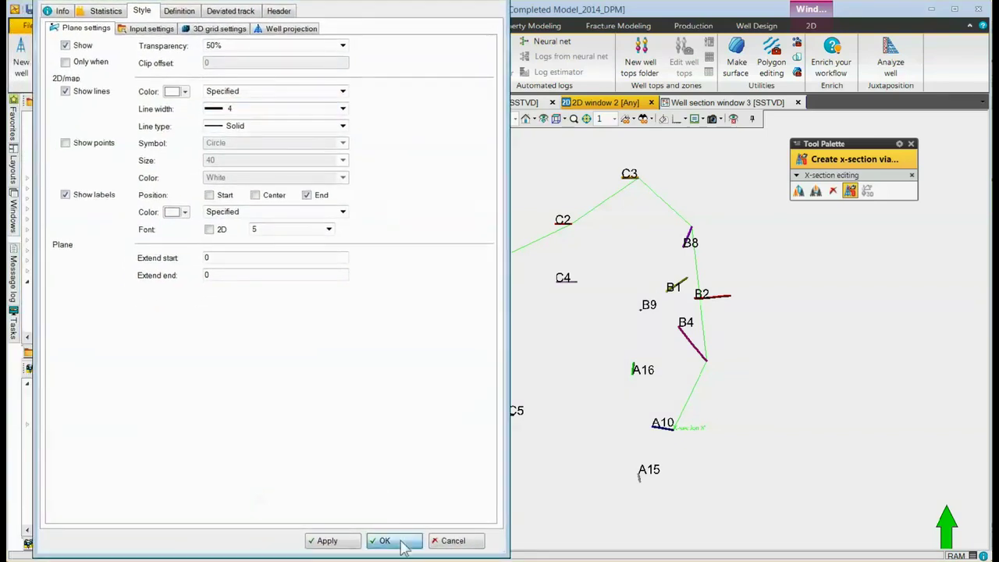
left_click(381, 544)
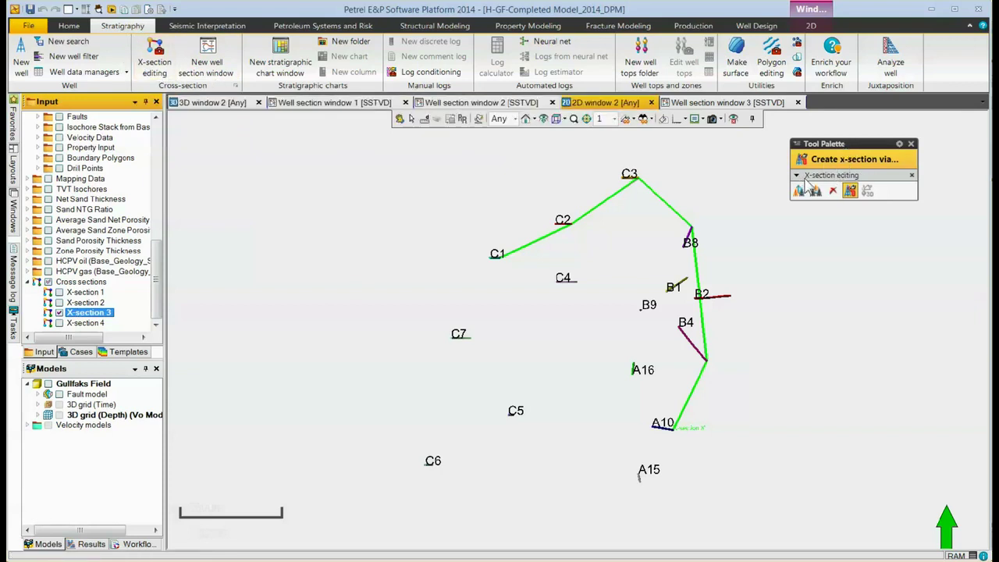
- Add well B1 to X-section 3's path and delete well C3 from it
left_click(850, 187)
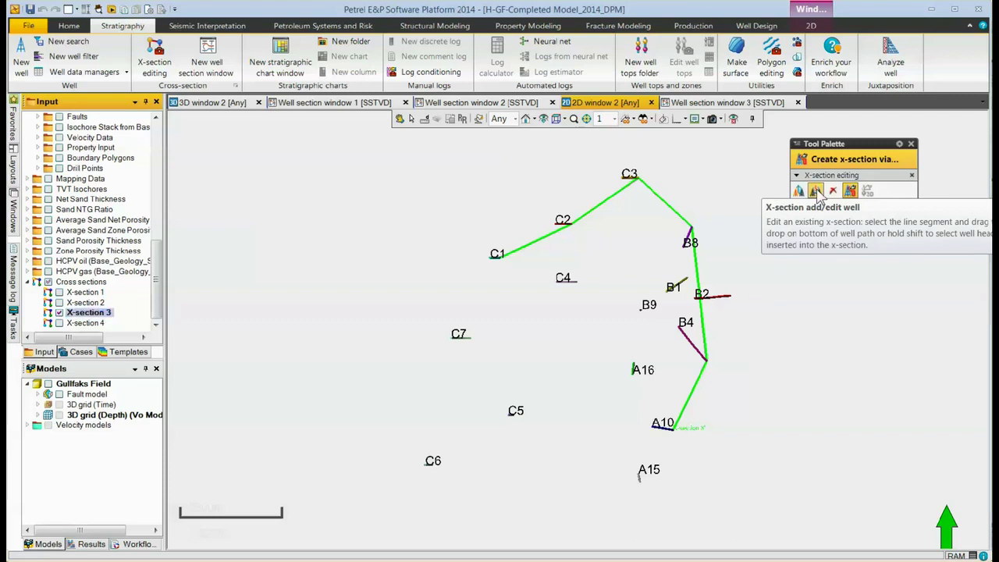
left_click(816, 192)
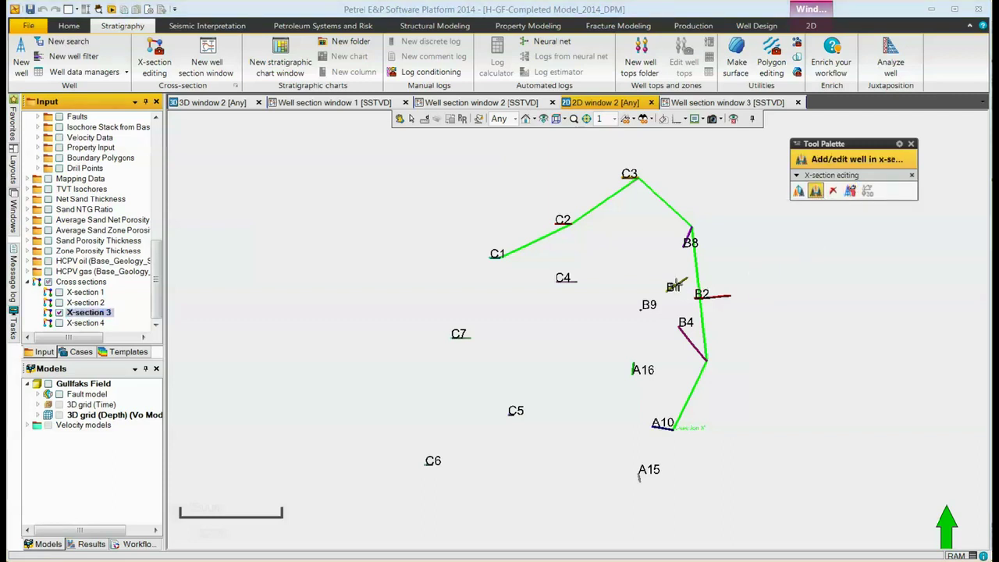
left_click(676, 284)
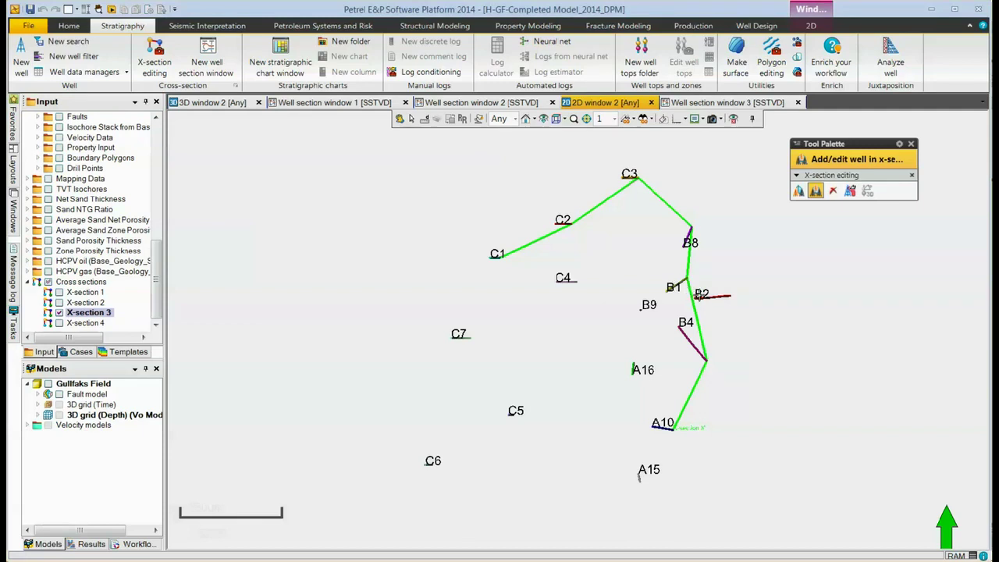
key("Delete")
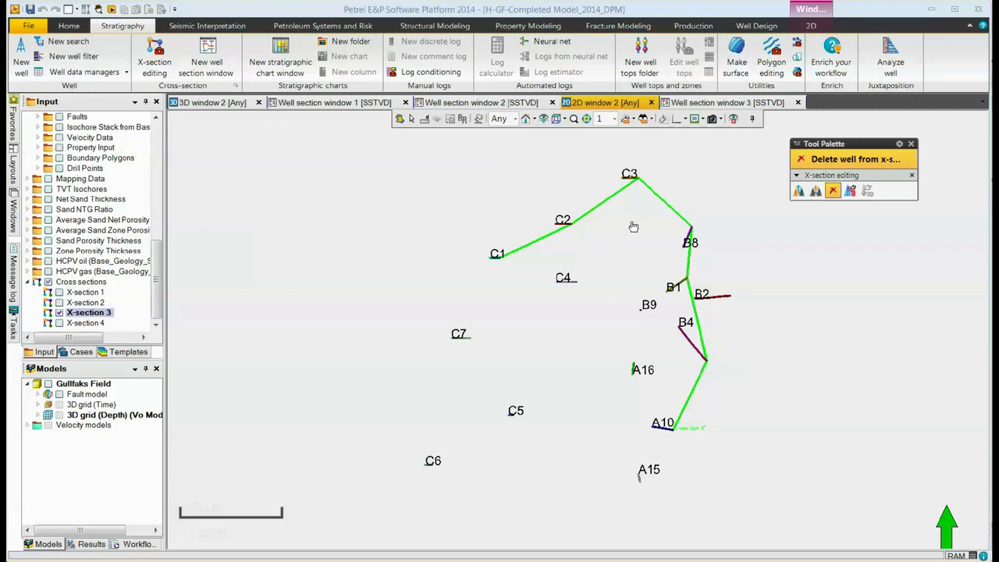
left_click(636, 181)
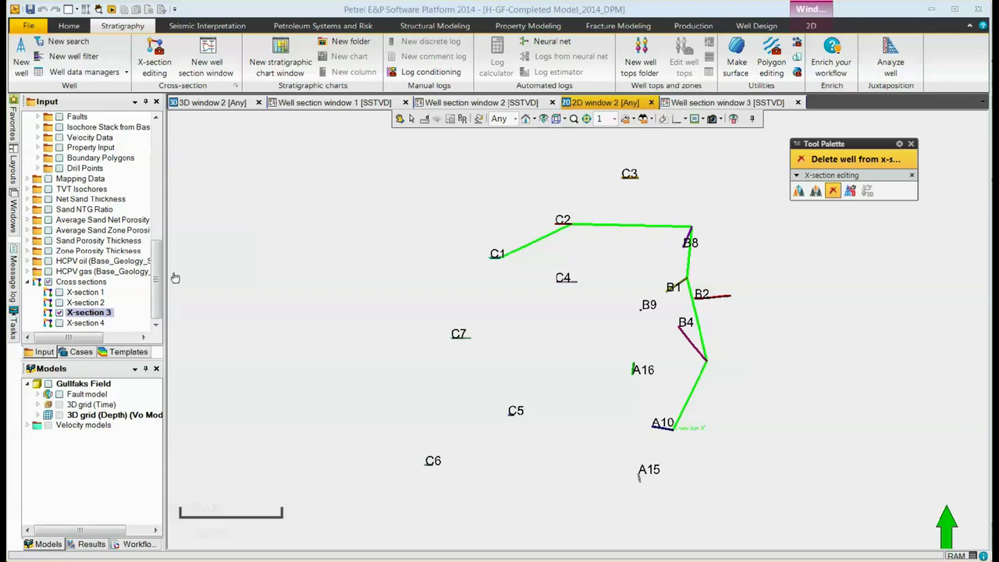
- Hide X-section 3 and draw X-section 1 (C7, C1, C2, C4) with line width 3
left_click(58, 312)
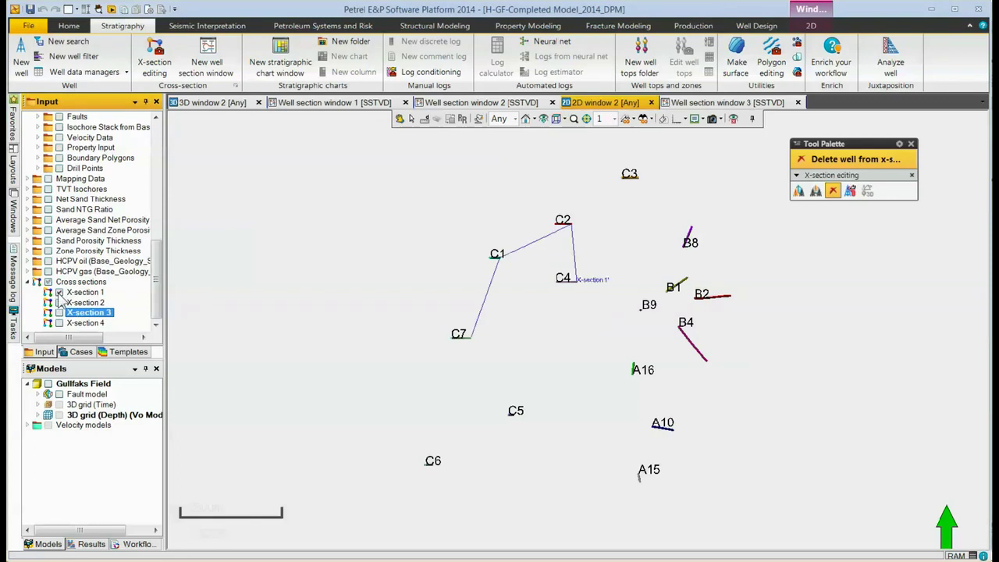
double_click(86, 293)
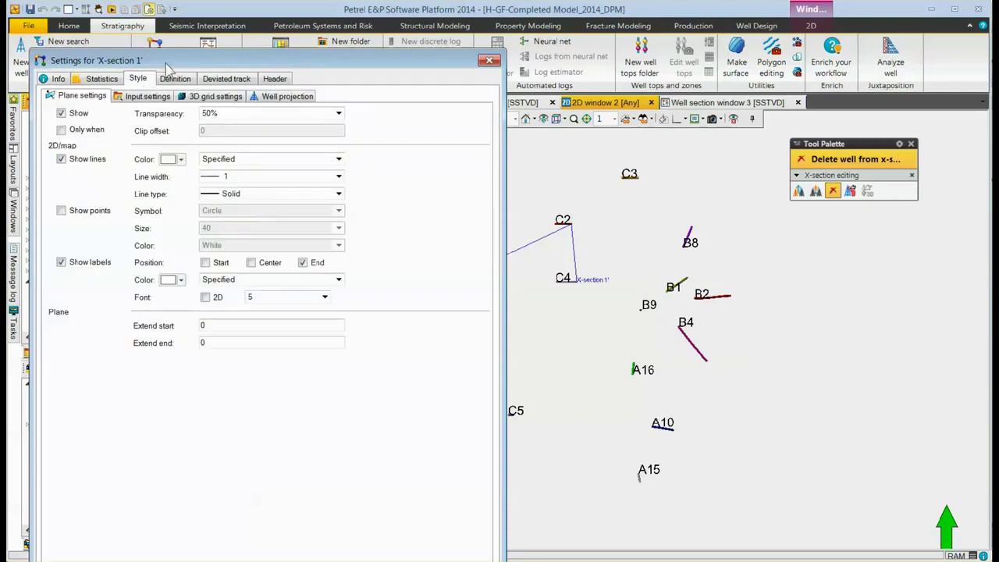
left_click_drag(167, 69, 184, 2)
left_click(234, 113)
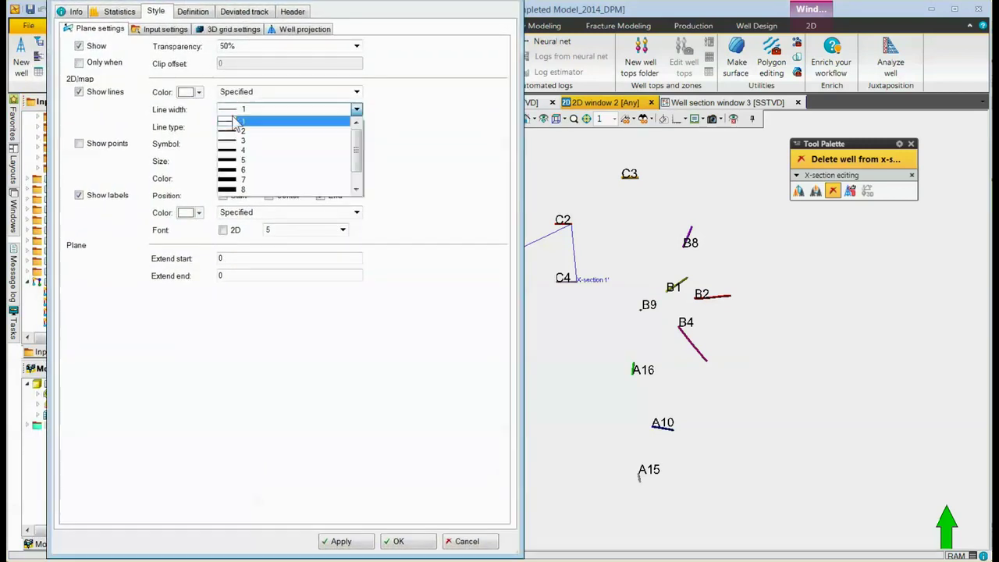
left_click(234, 140)
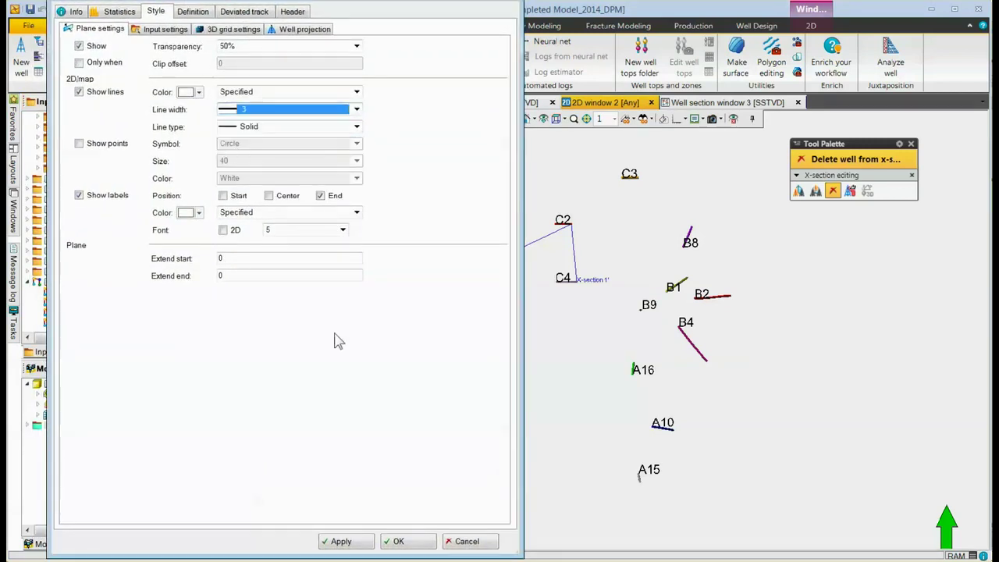
left_click(398, 541)
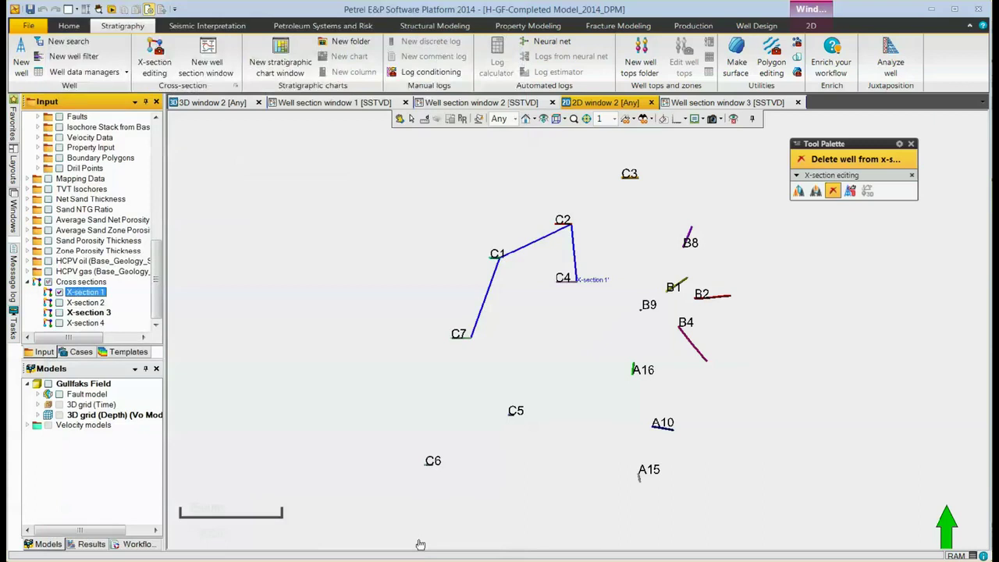
- Move well C2 below C4 in X-section 1's well order, giving C7, C1, C4, C2
double_click(85, 293)
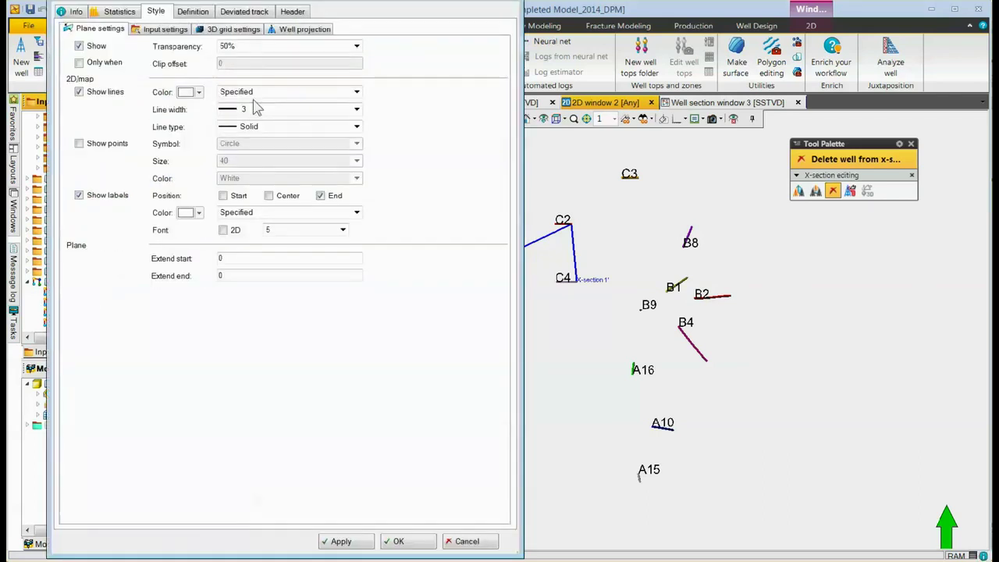
left_click_drag(284, 1, 302, 9)
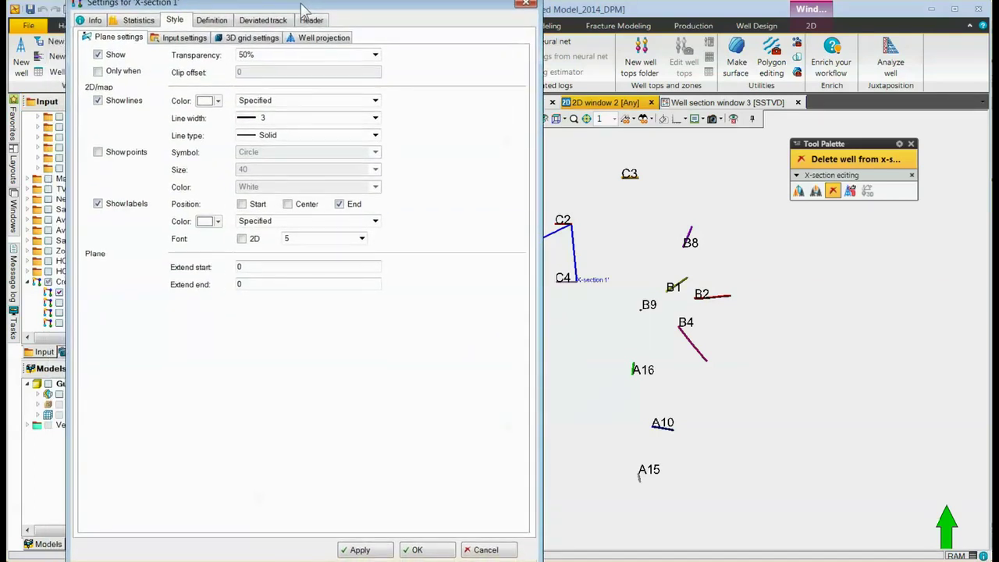
left_click(215, 22)
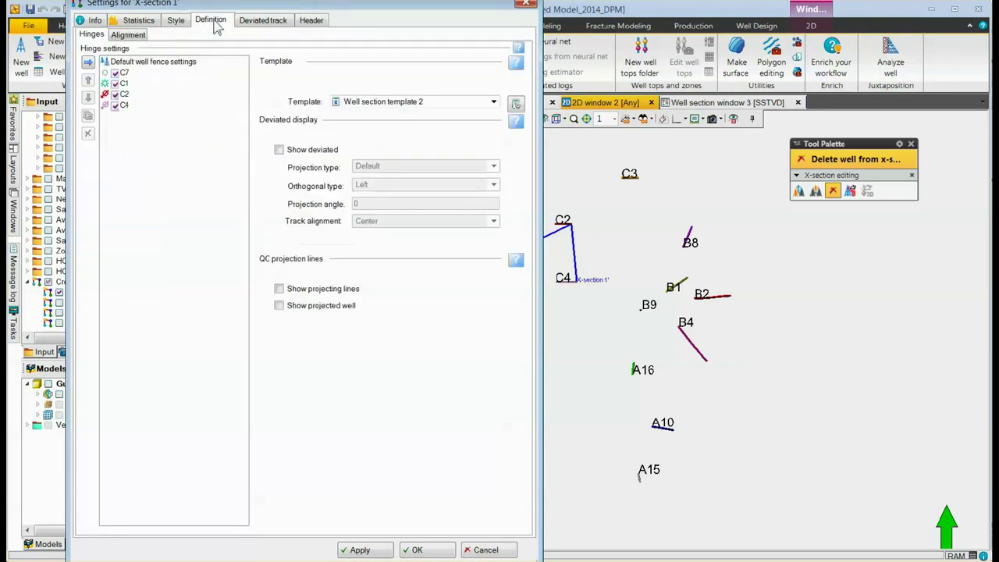
left_click(123, 95)
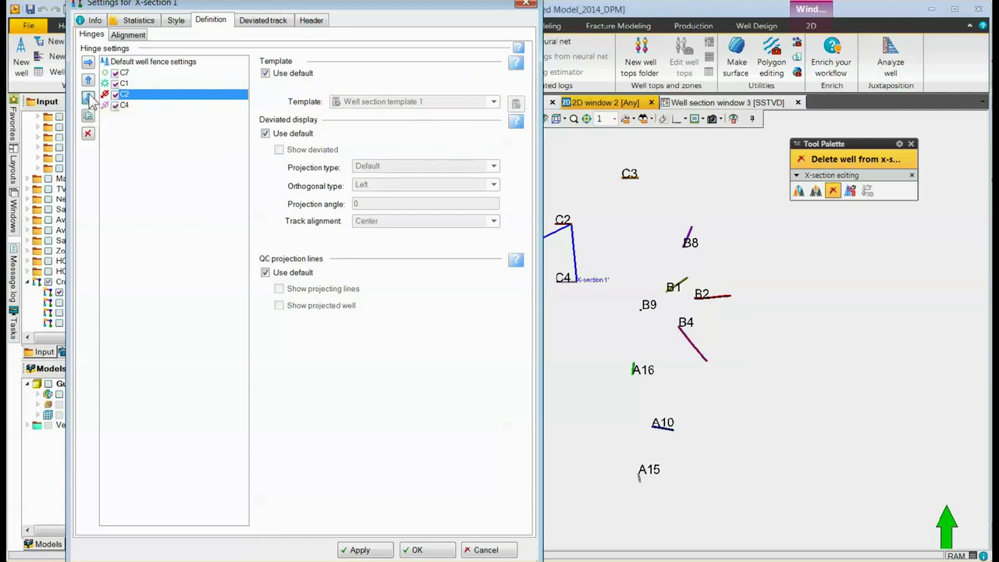
left_click(89, 98)
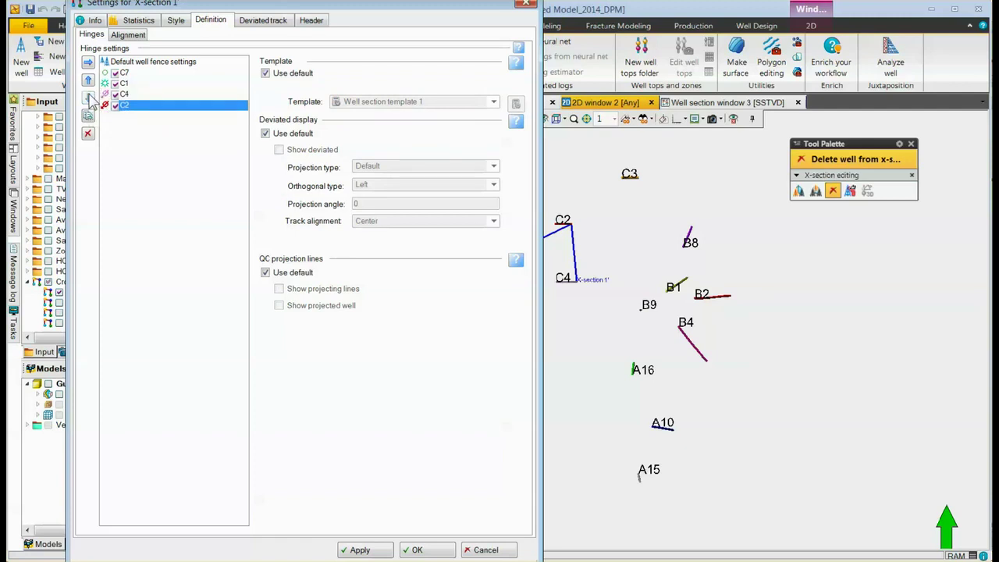
left_click(420, 550)
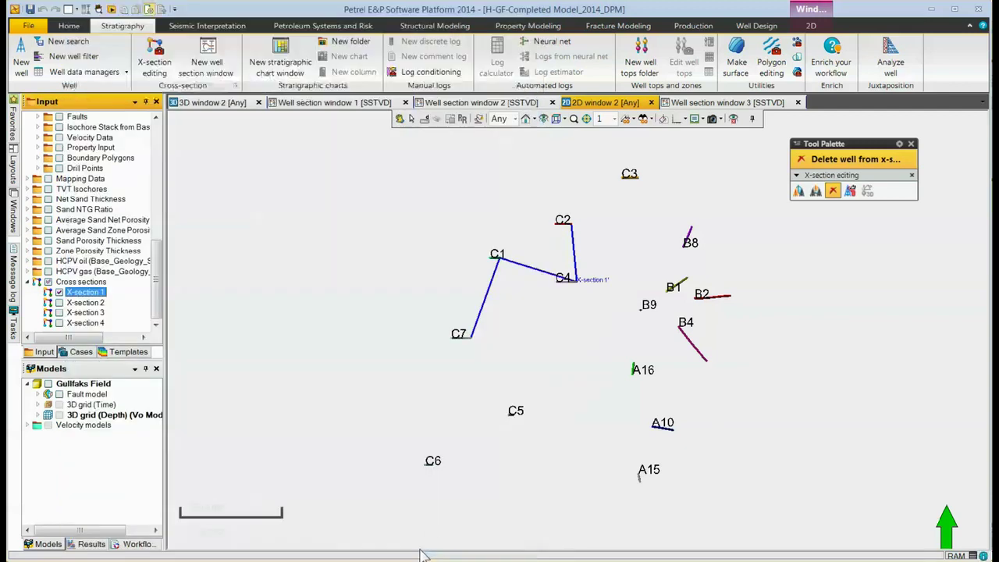